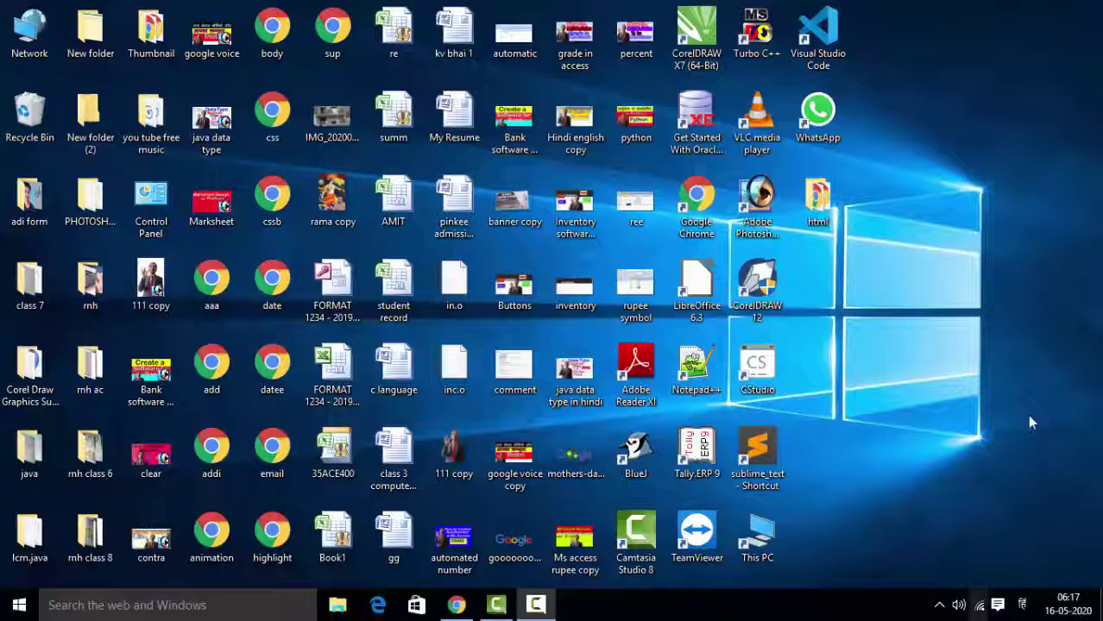
Refresh the Windows desktop several times from its right-click menu
{"action": "right_click", "coordinate": [958, 127]}
{"action": "right_click", "coordinate": [964, 172]}
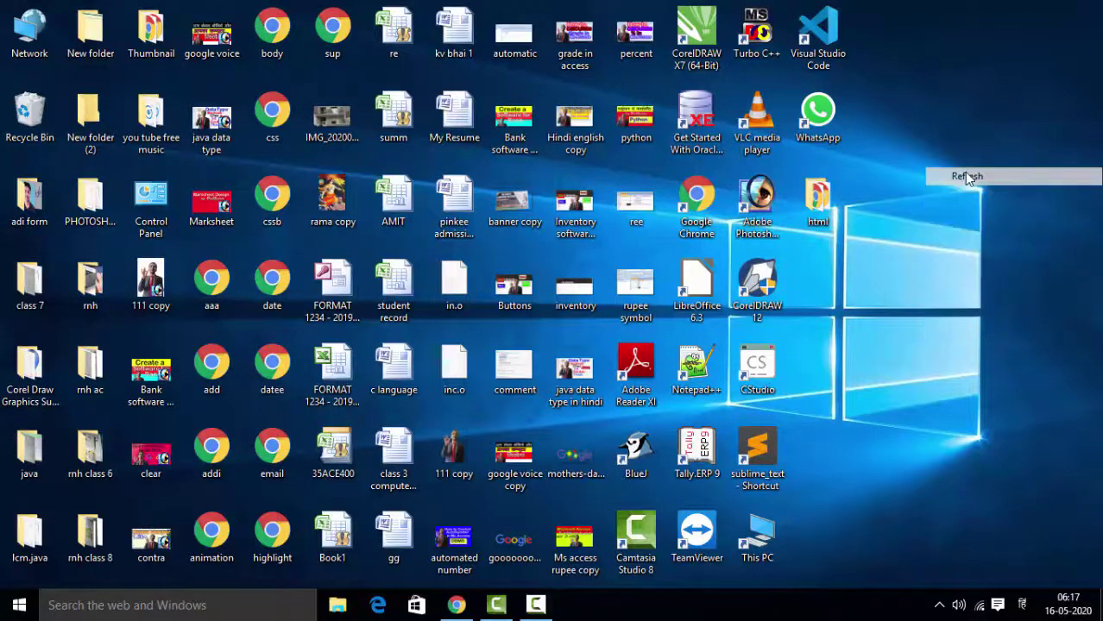
{"action": "right_click", "coordinate": [969, 219]}
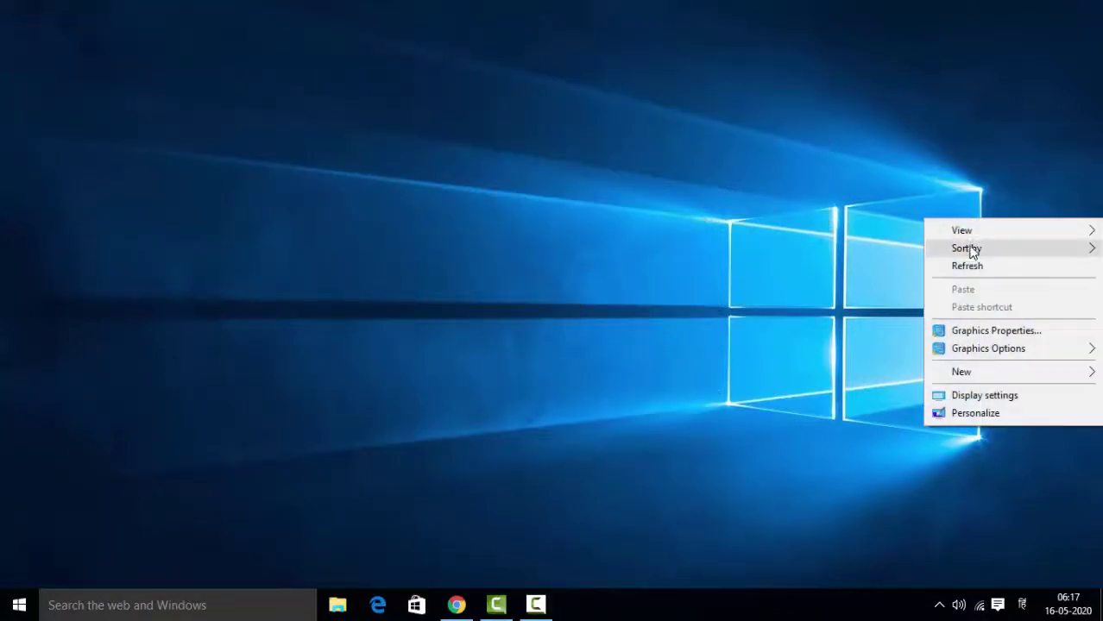
{"action": "left_click", "coordinate": [967, 266]}
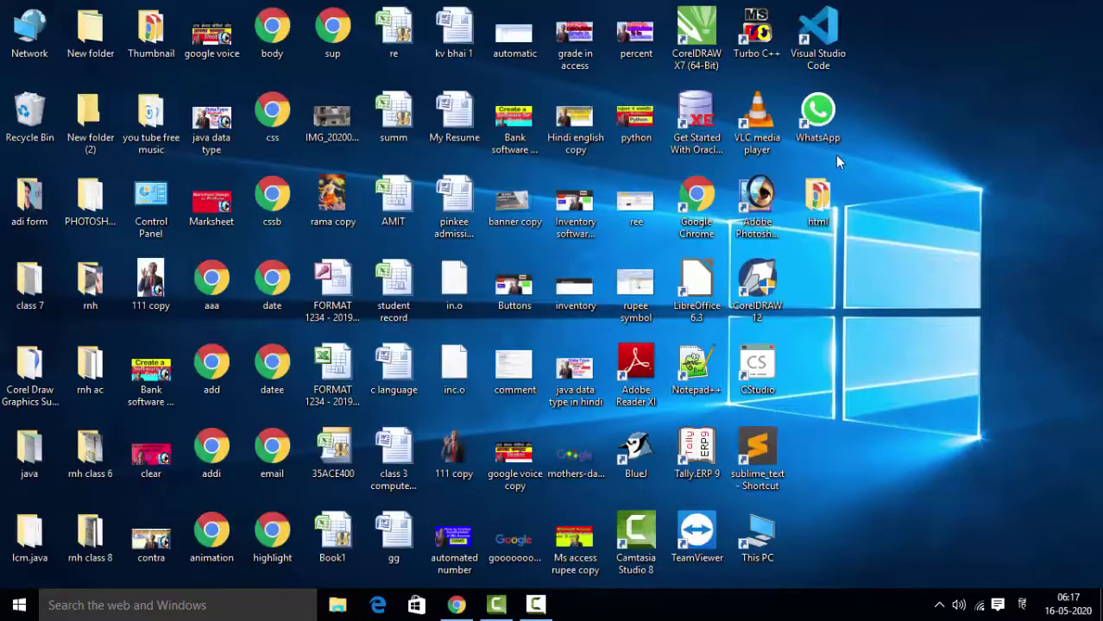
{"action": "right_click", "coordinate": [835, 155]}
{"action": "left_click", "coordinate": [859, 202]}
{"action": "right_click", "coordinate": [871, 254]}
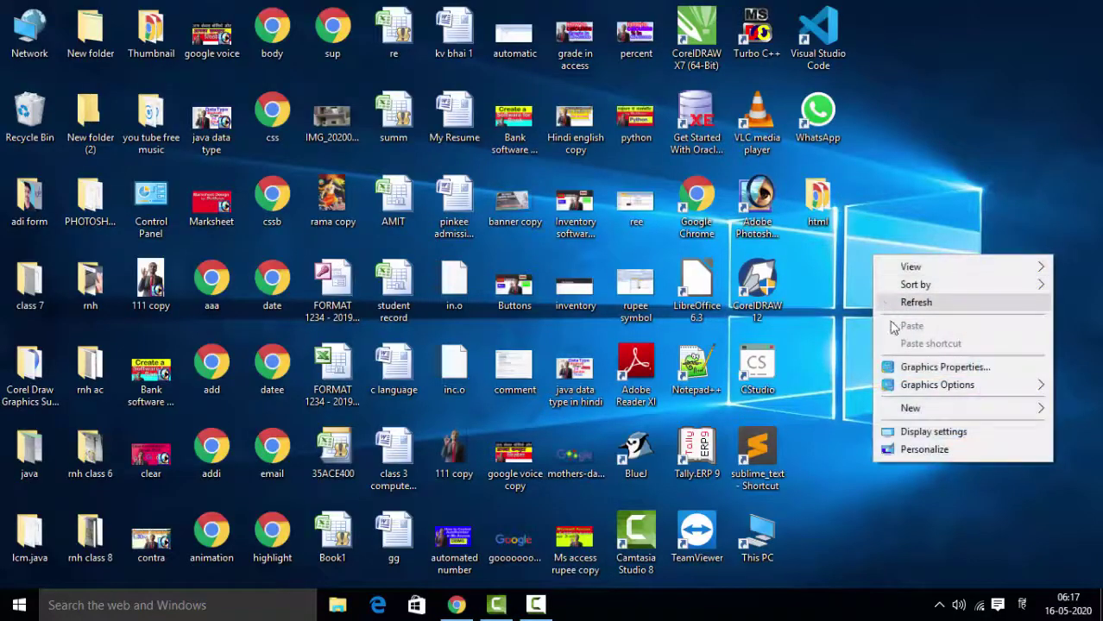
{"action": "left_click", "coordinate": [902, 301]}
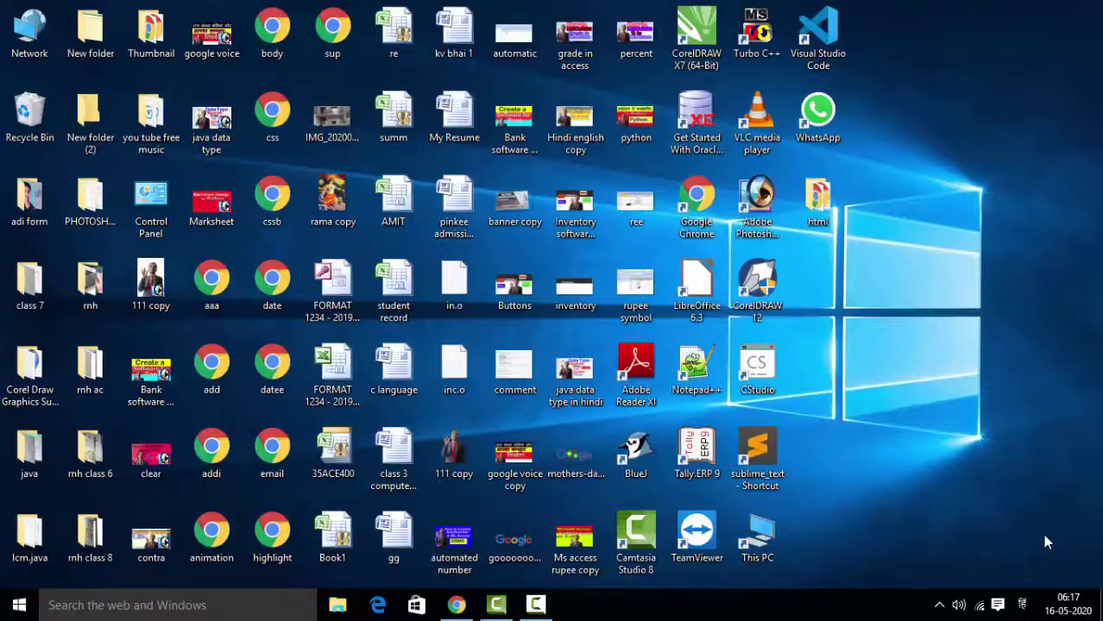
Search Google in Chrome for 'google input tools download'
{"action": "left_click", "coordinate": [1022, 604]}
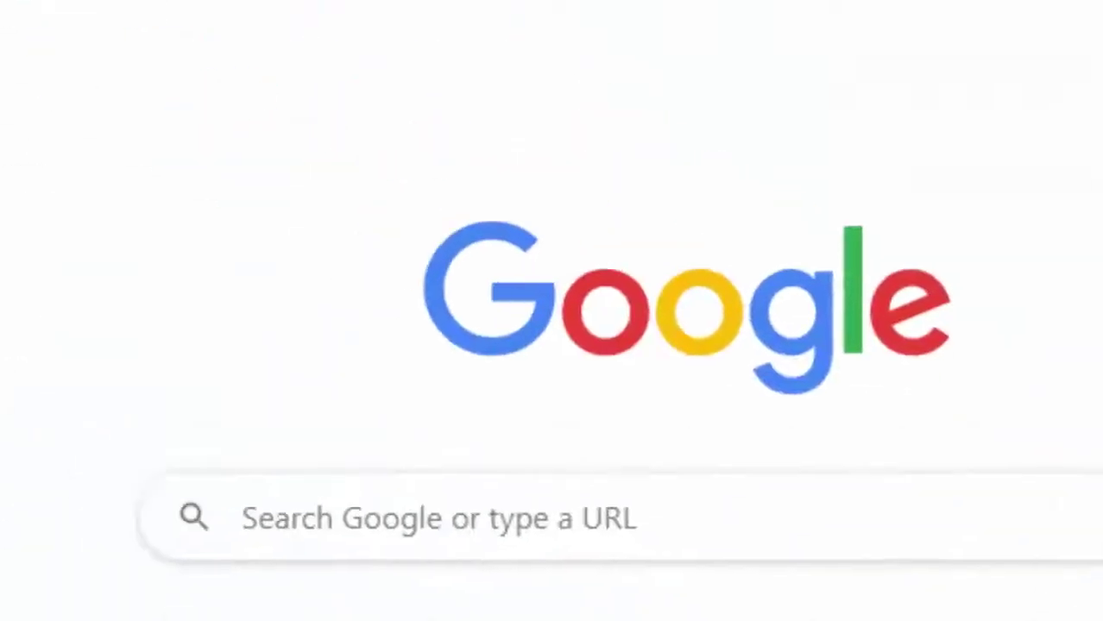
{"action": "type", "text": "goo"}
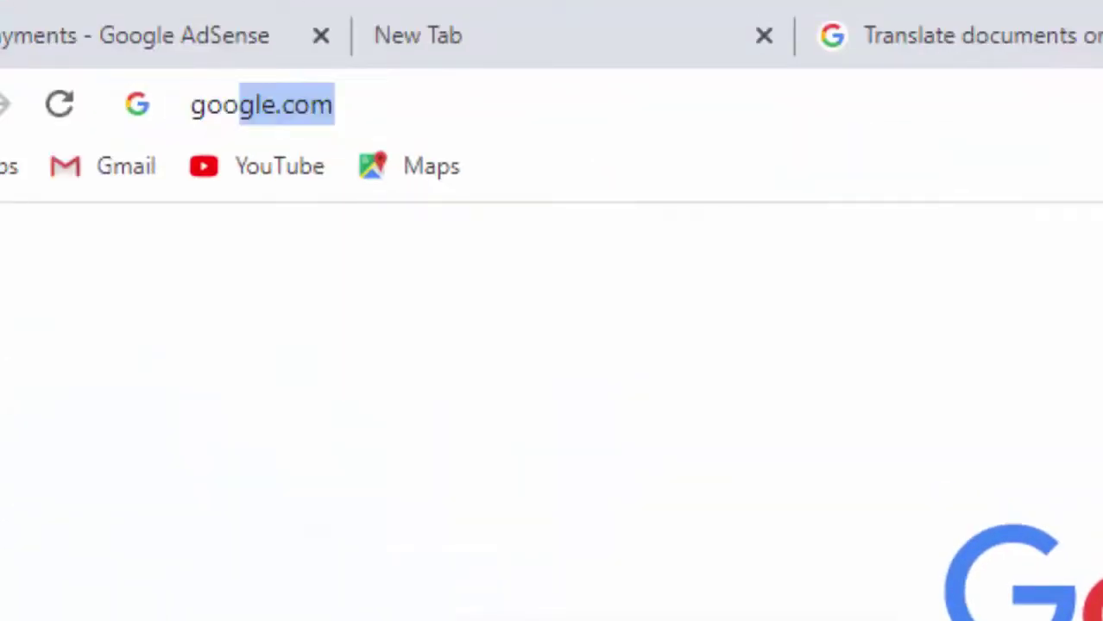
{"action": "type", "text": "gle"}
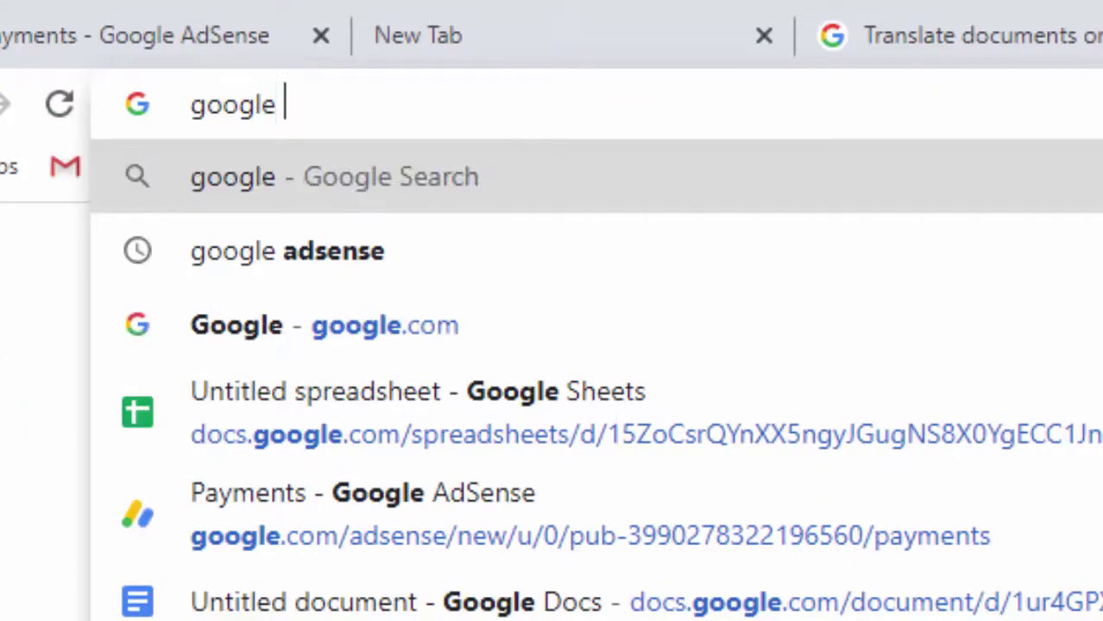
{"action": "type", "text": " inputt"}
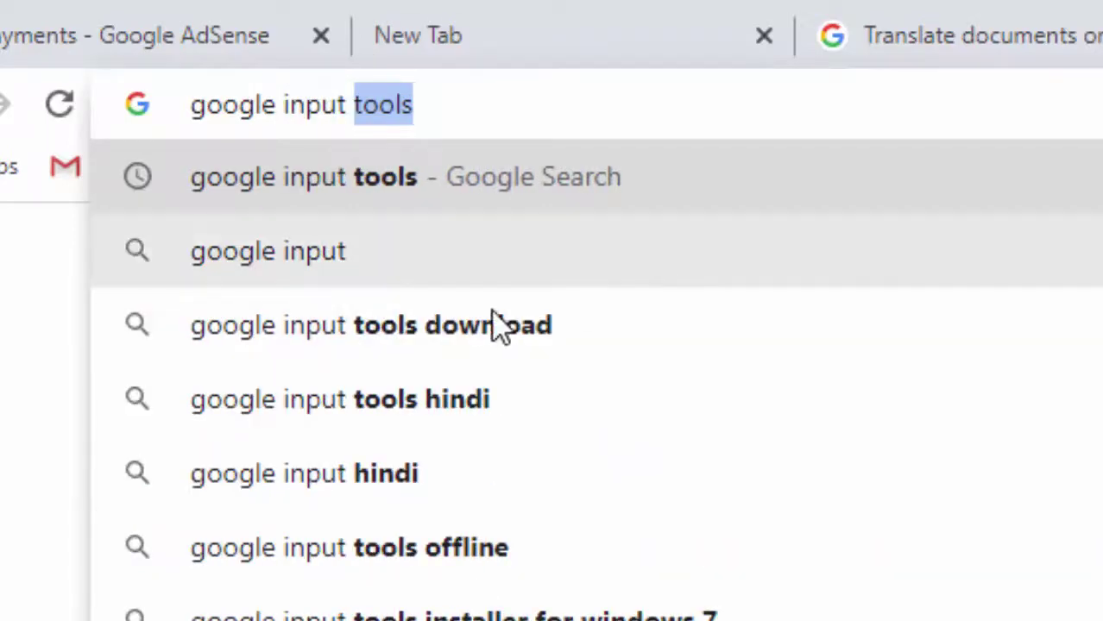
{"action": "key", "text": "Down"}
{"action": "key", "text": "Down"}
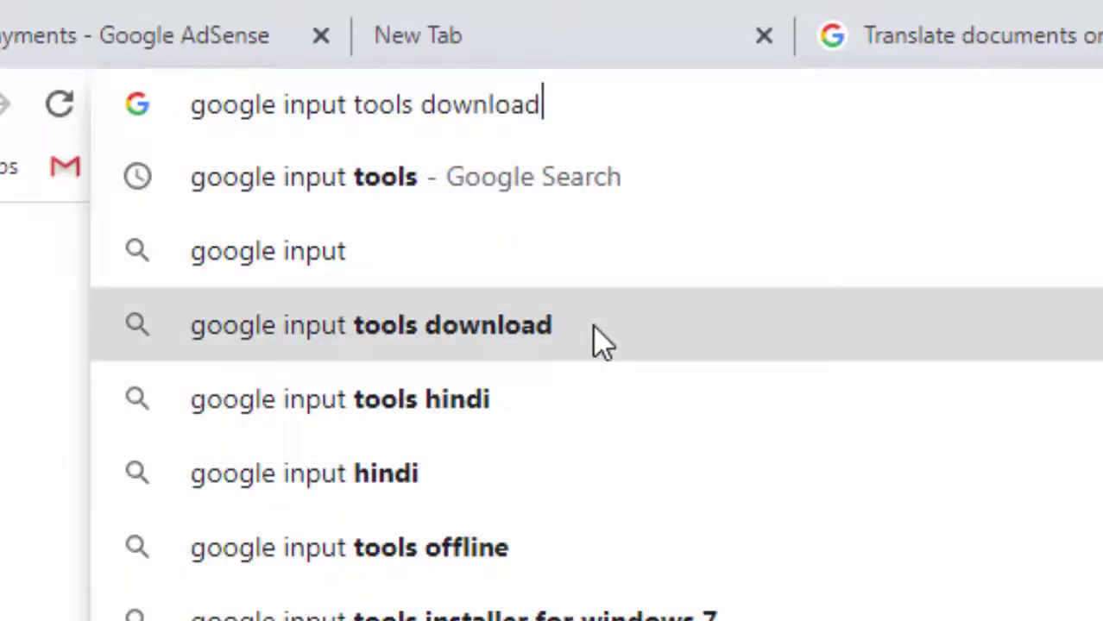
{"action": "key", "text": "Return"}
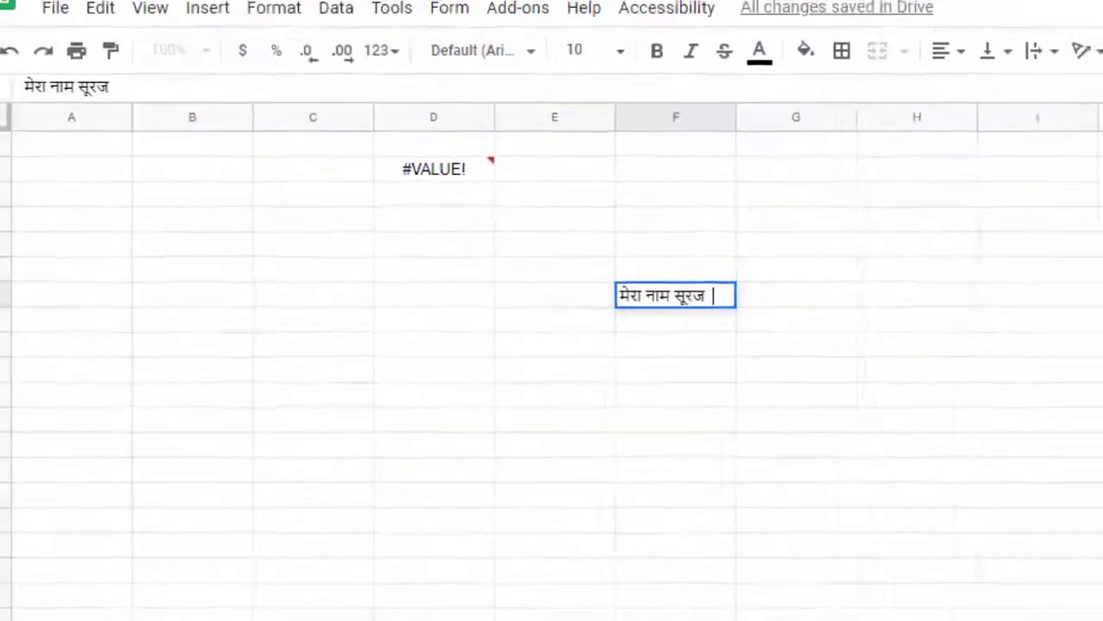
Type 'hai' after the Hindi text in F7 and bring up the input language menu
{"action": "type", "text": "hai"}
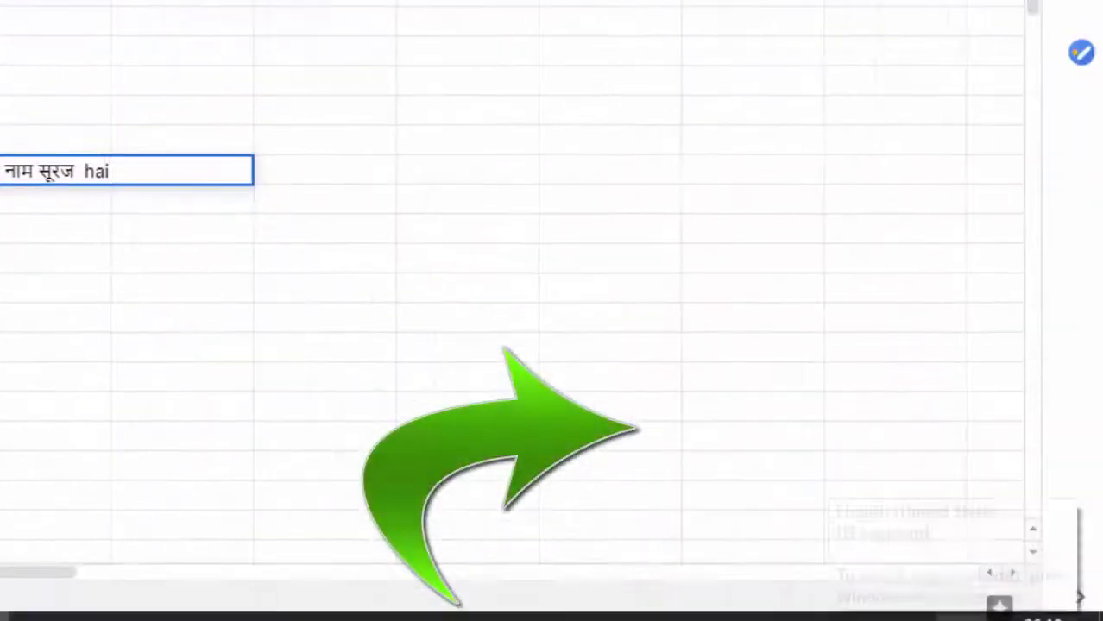
{"action": "left_click", "coordinate": [1027, 607]}
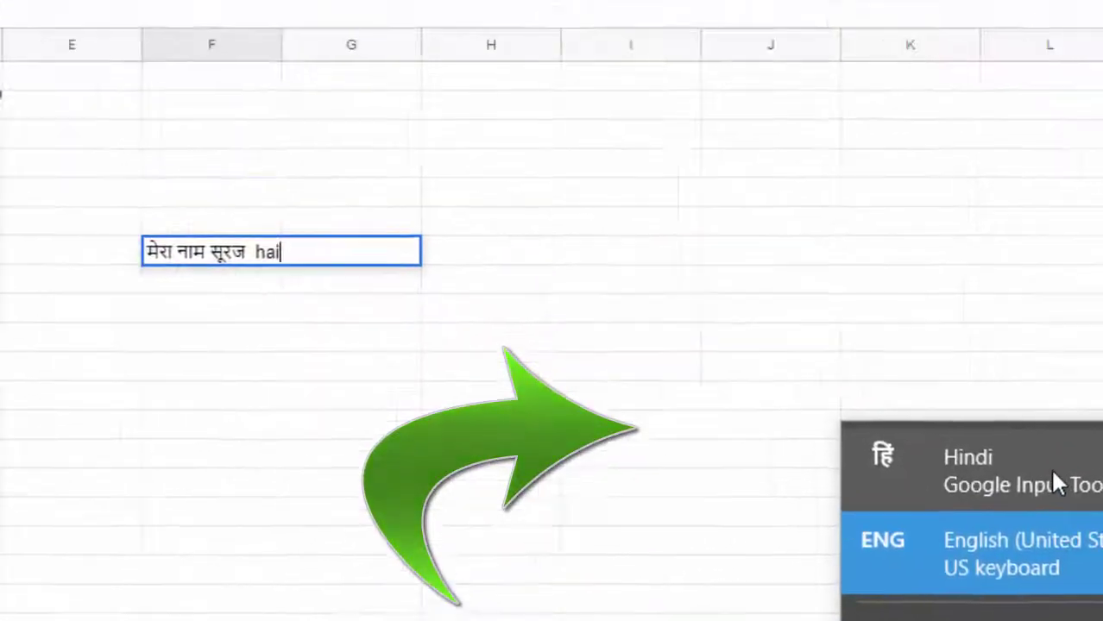
Switch input to Hindi, append है to F7, and begin the next word मै
{"action": "left_click", "coordinate": [1049, 467]}
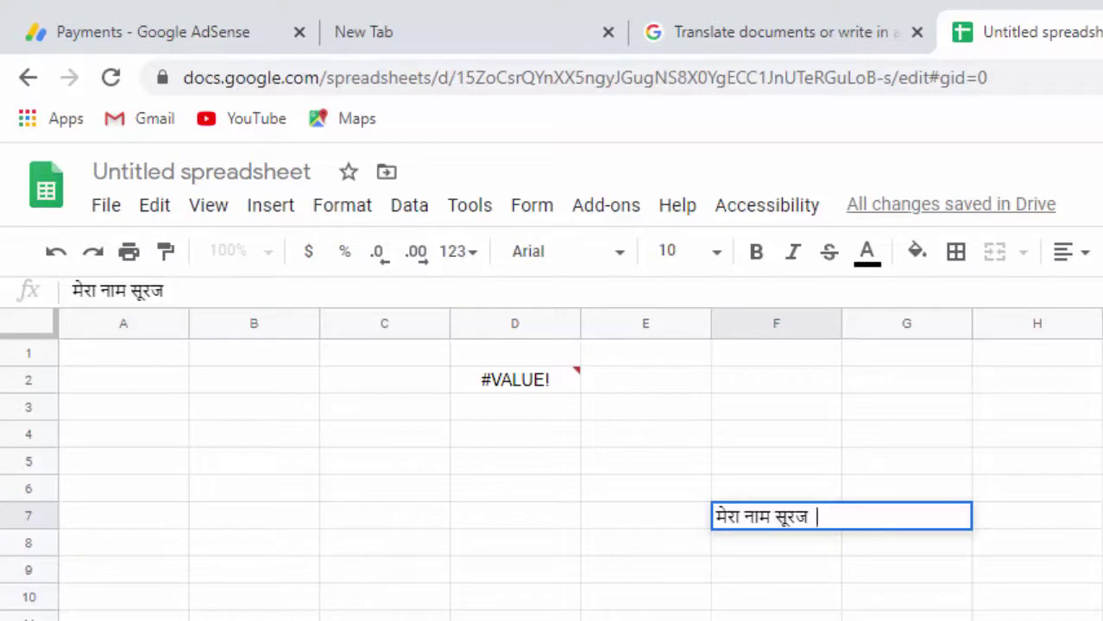
{"action": "type", "text": "h"}
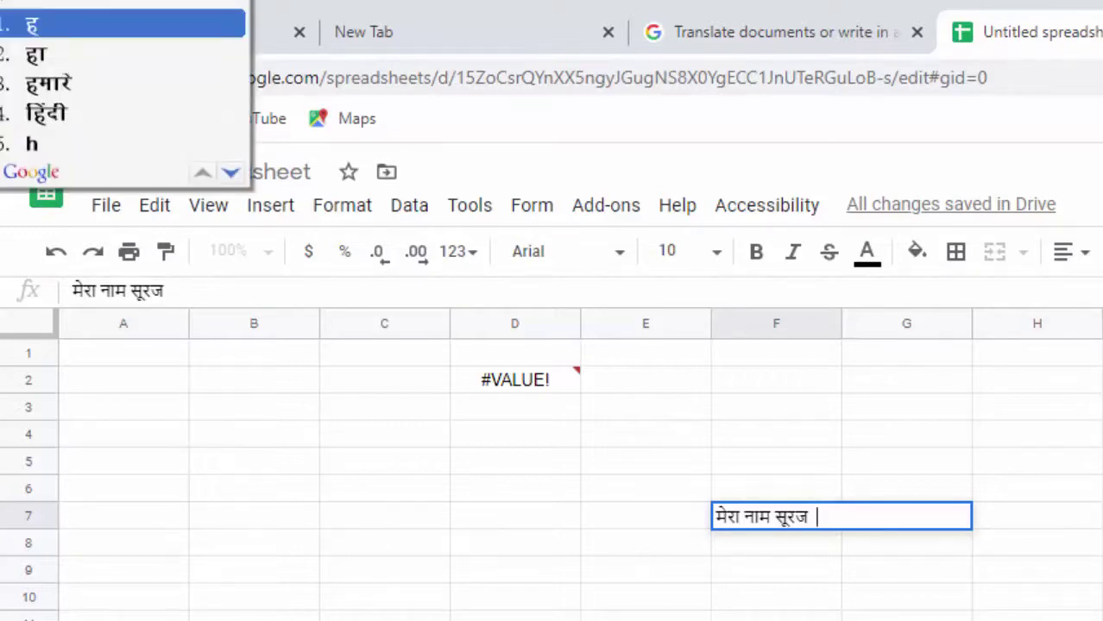
{"action": "type", "text": "ai"}
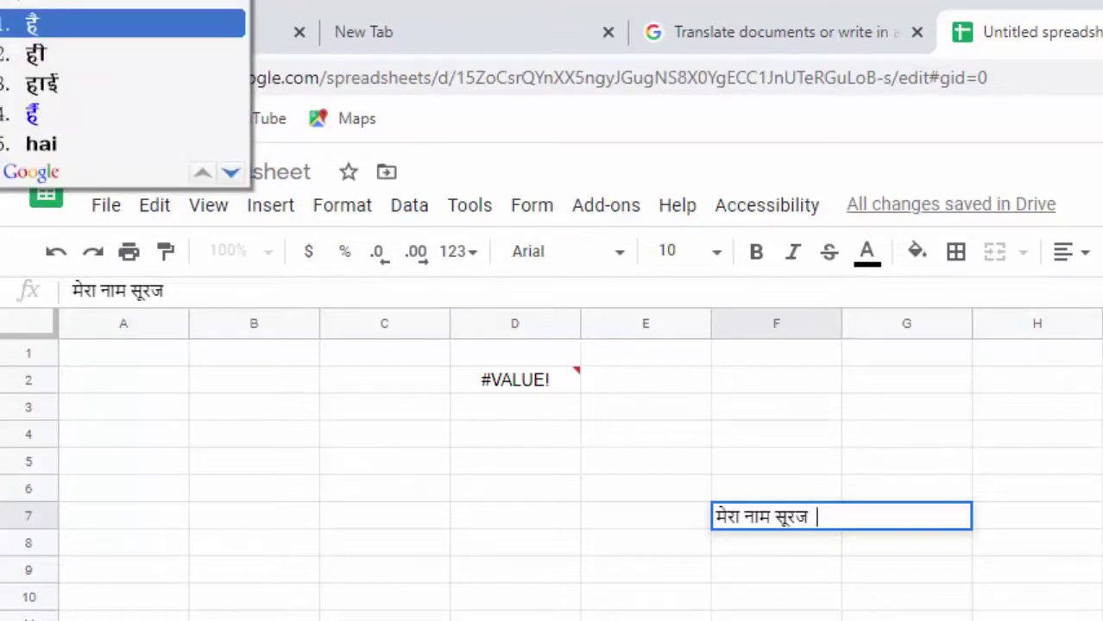
{"action": "left_click", "coordinate": [183, 35]}
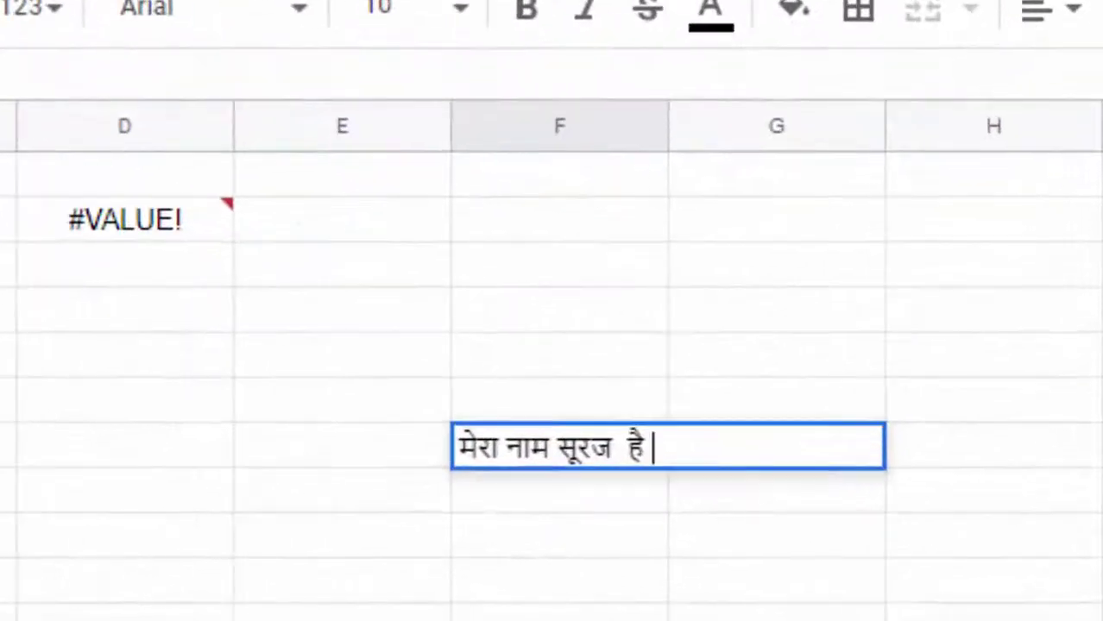
{"action": "type", "text": "mai"}
{"action": "key", "text": "space"}
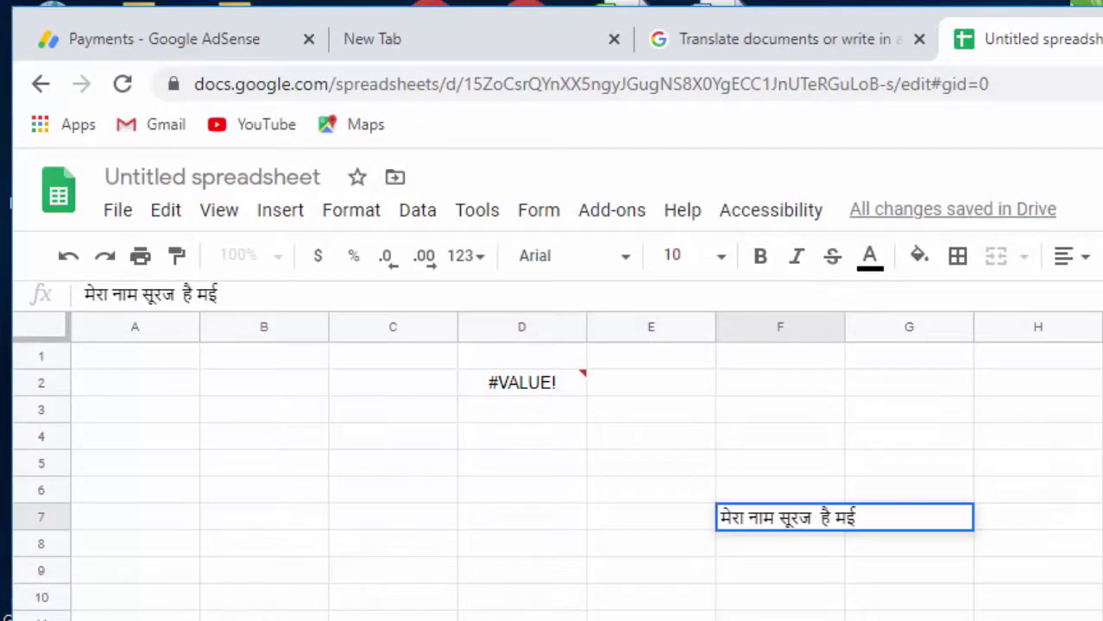
{"action": "key", "text": "BackSpace"}
Continue F7 with 'मैं एक कंप्यूटर', the English word 'instructure', and हूँ
{"action": "type", "text": "m"}
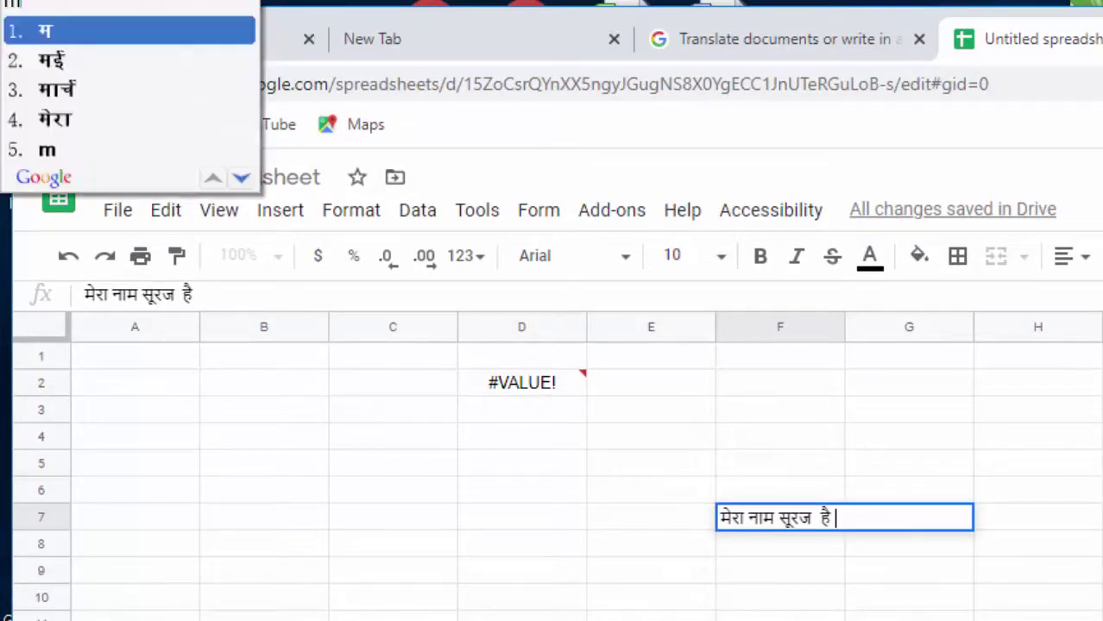
{"action": "type", "text": "a"}
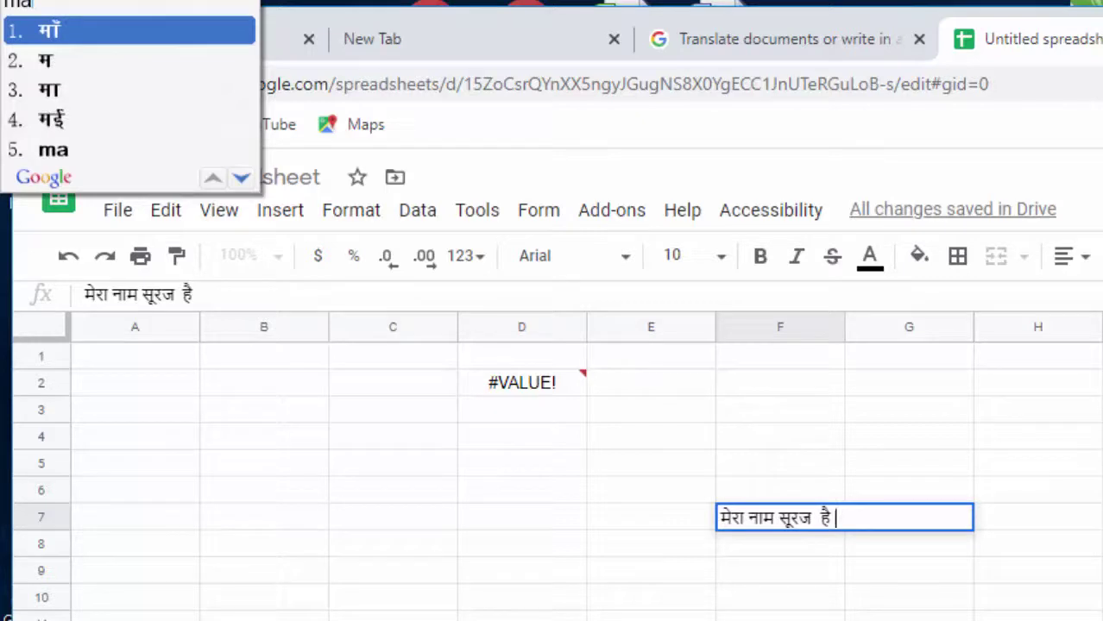
{"action": "type", "text": "i"}
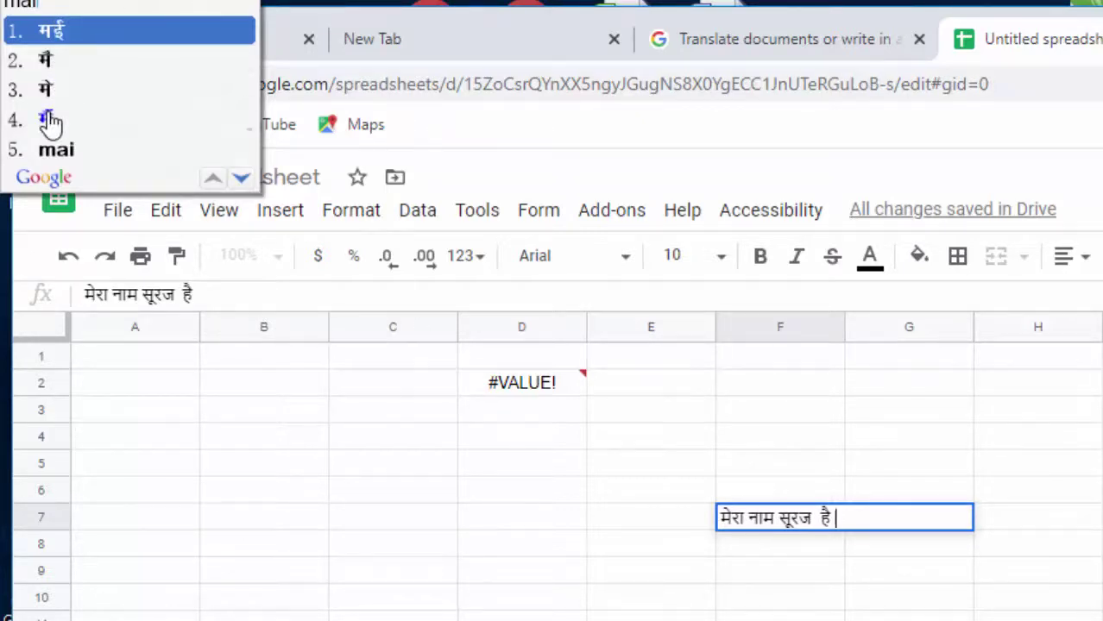
{"action": "type", "text": "2"}
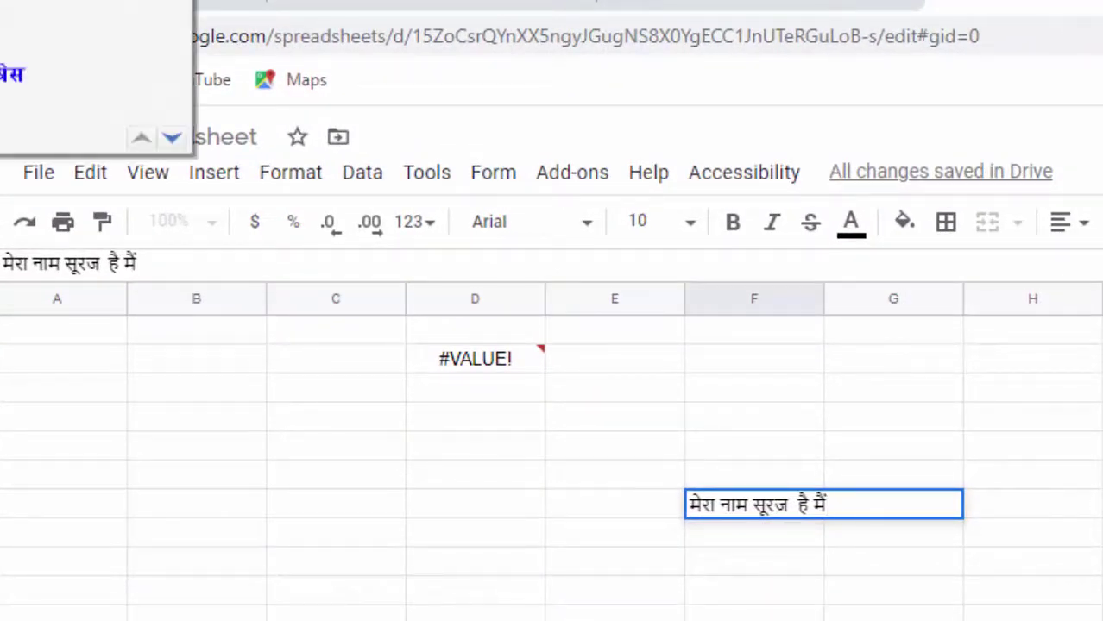
{"action": "type", "text": " एकpu"}
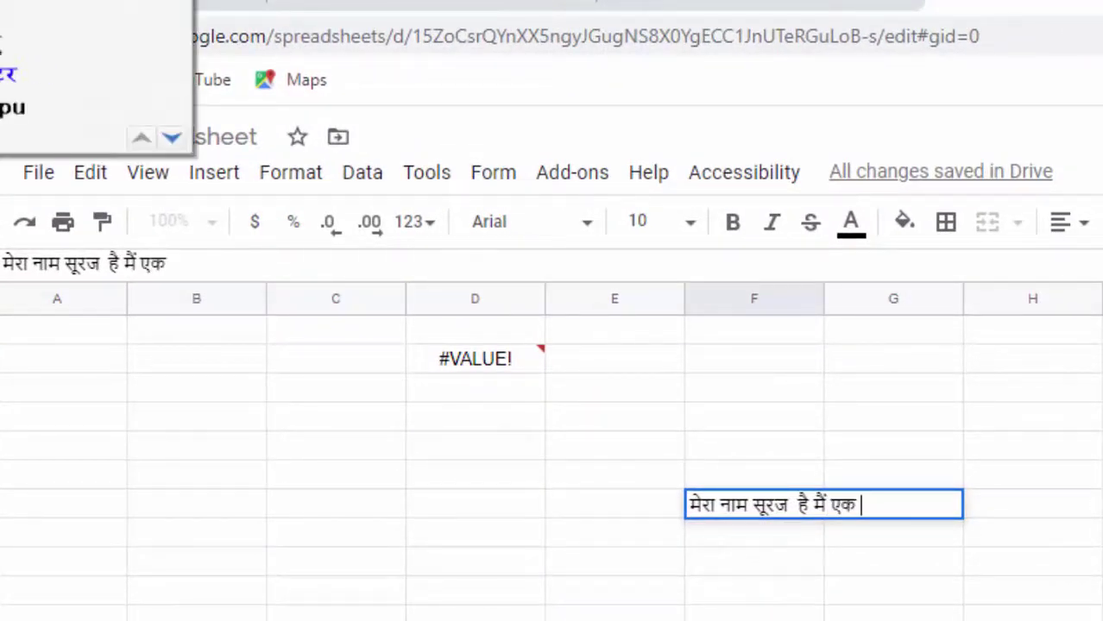
{"action": "type", "text": "ter "}
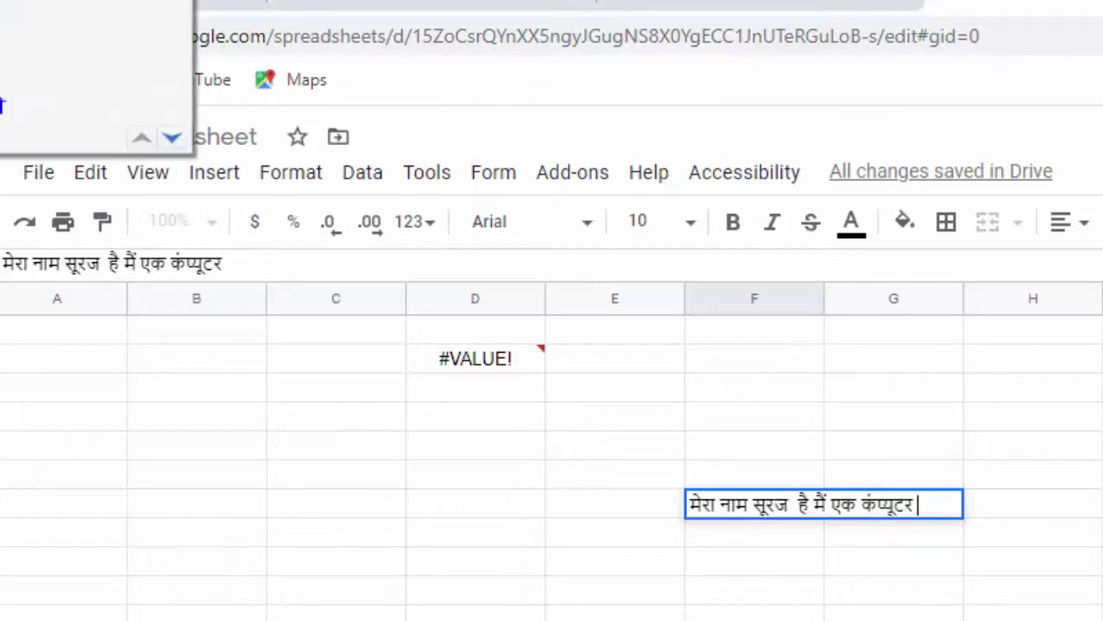
{"action": "type", "text": "tct"}
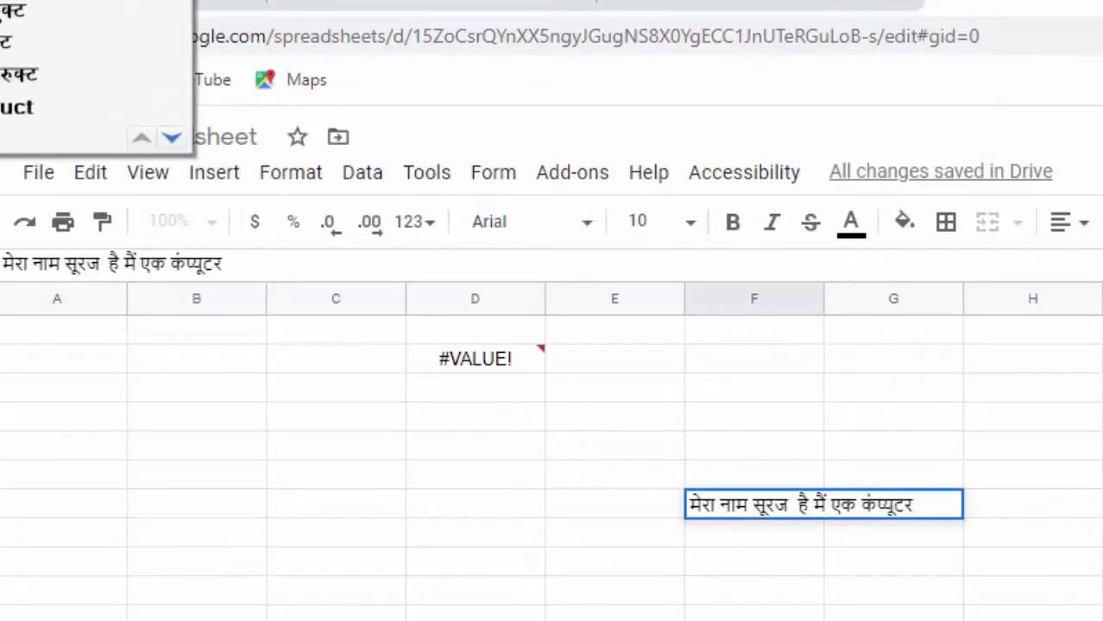
{"action": "type", "text": "ut"}
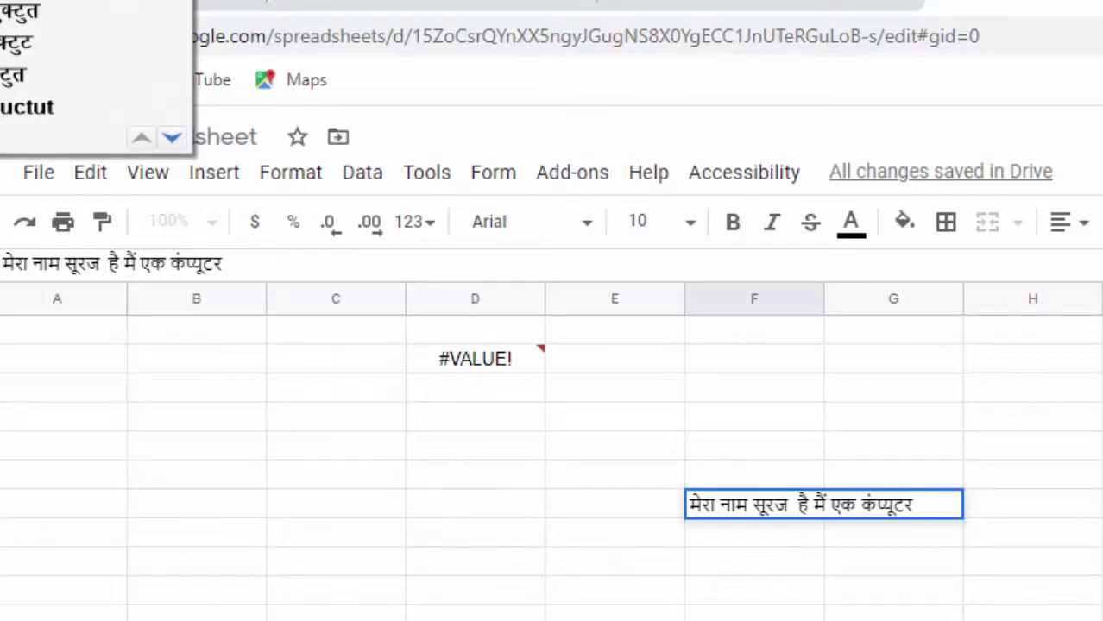
{"action": "key", "text": "BackSpace"}
{"action": "type", "text": "re"}
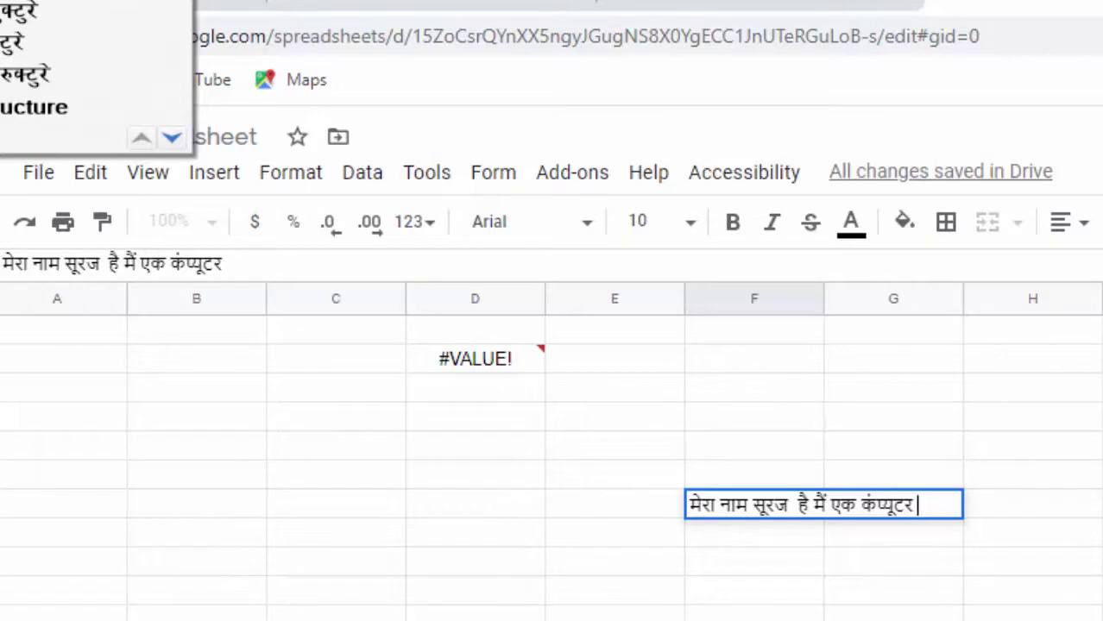
{"action": "left_click", "coordinate": [41, 106]}
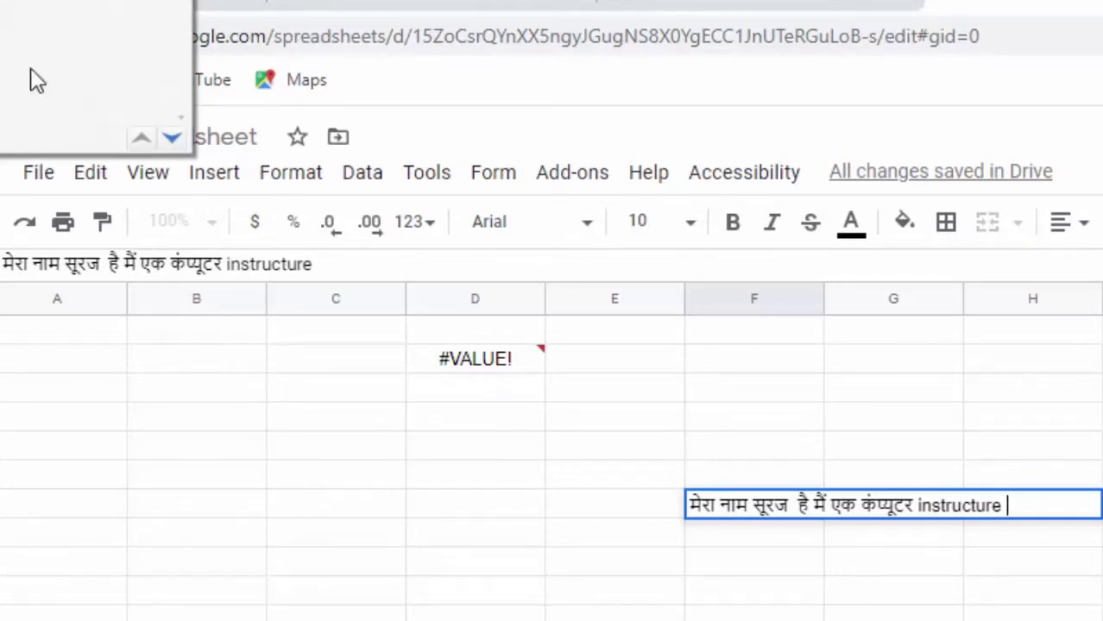
{"action": "type", "text": "hun"}
{"action": "key", "text": "Return"}
Enter the sentence 'she is a girl' in cell B8
{"action": "left_click", "coordinate": [241, 500]}
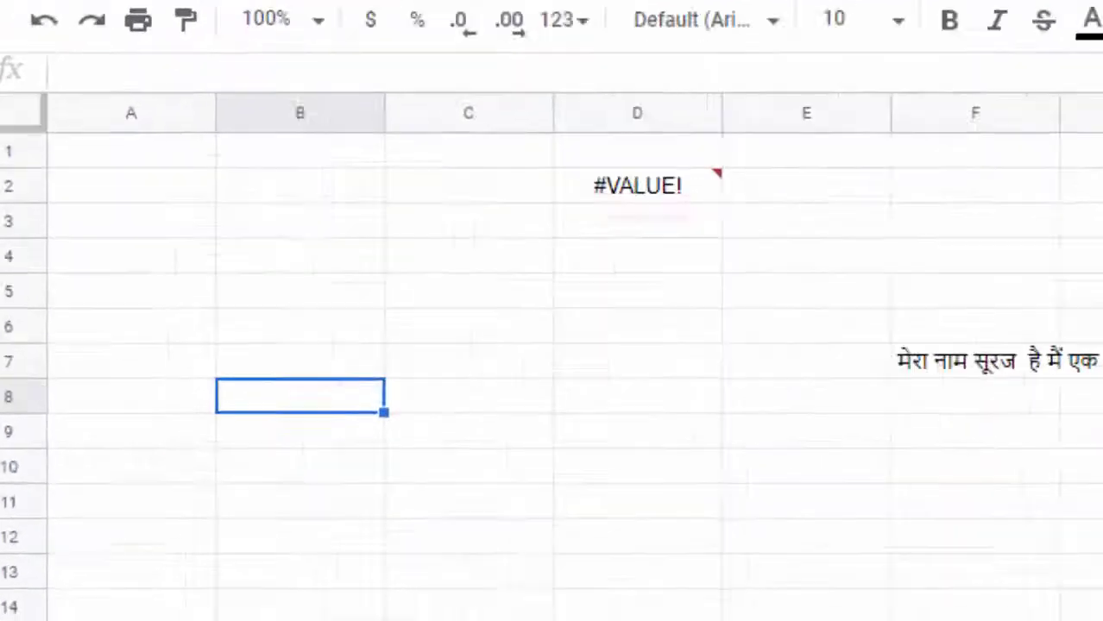
{"action": "type", "text": "sh"}
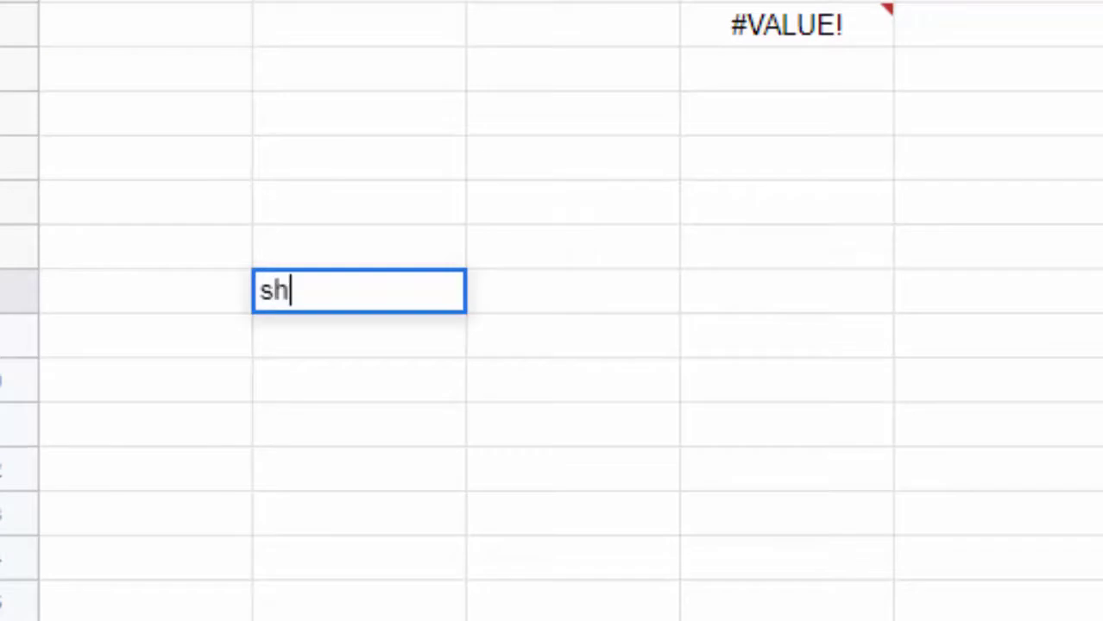
{"action": "type", "text": "e is a"}
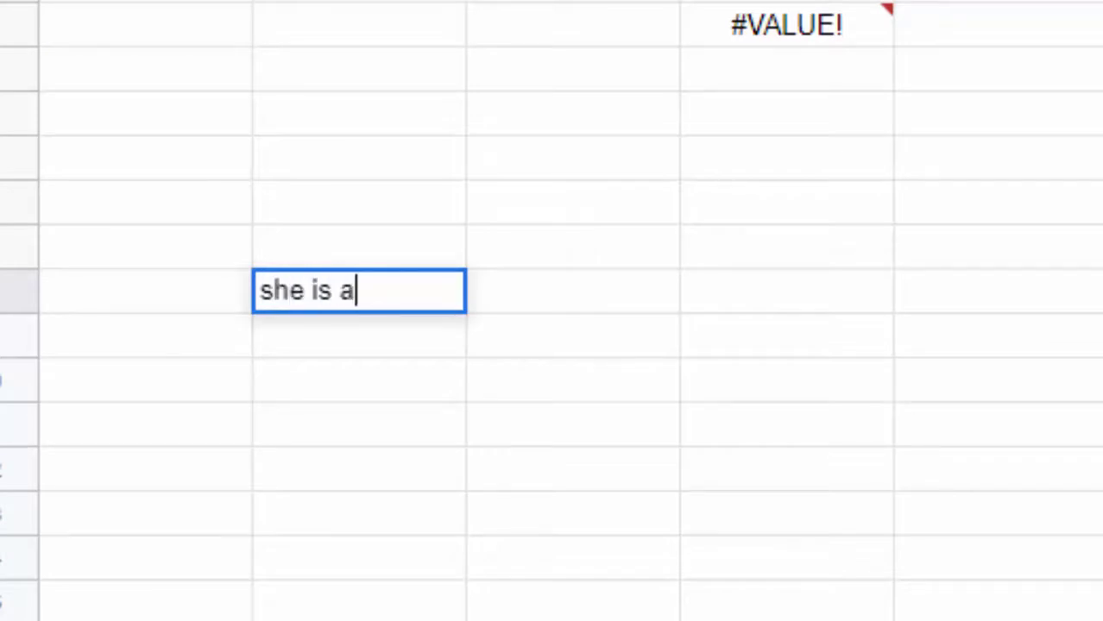
{"action": "type", "text": " girl"}
{"action": "left_click", "coordinate": [377, 565]}
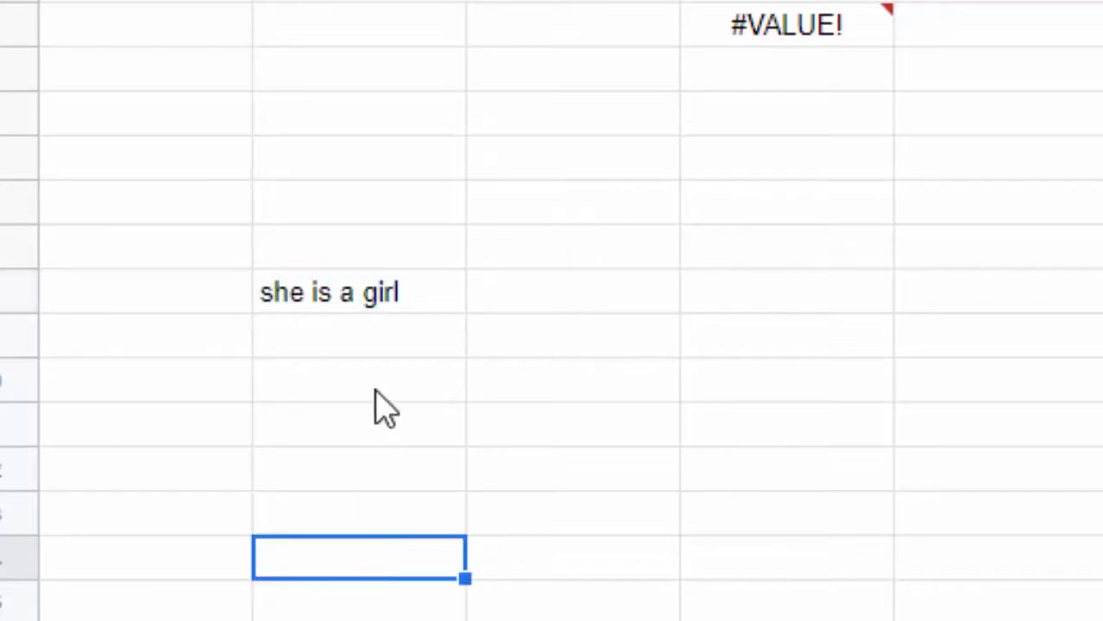
Add a GOOGLETRANSLATE formula in column C that shows वह एक लड़की है
{"action": "left_click", "coordinate": [401, 304]}
{"action": "left_click", "coordinate": [540, 309]}
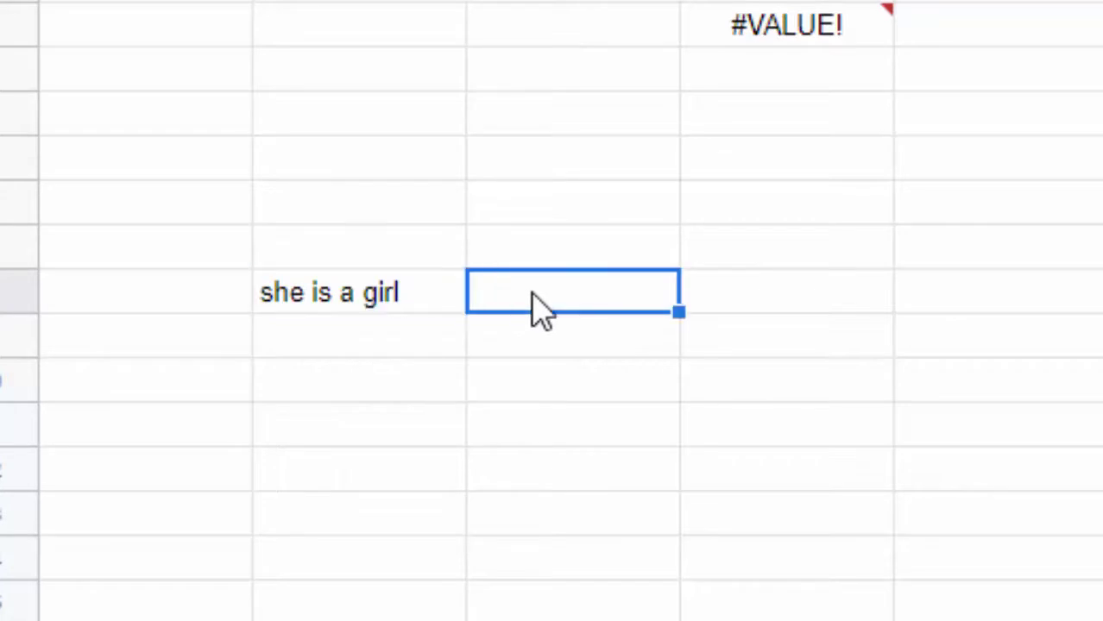
{"action": "type", "text": "=go"}
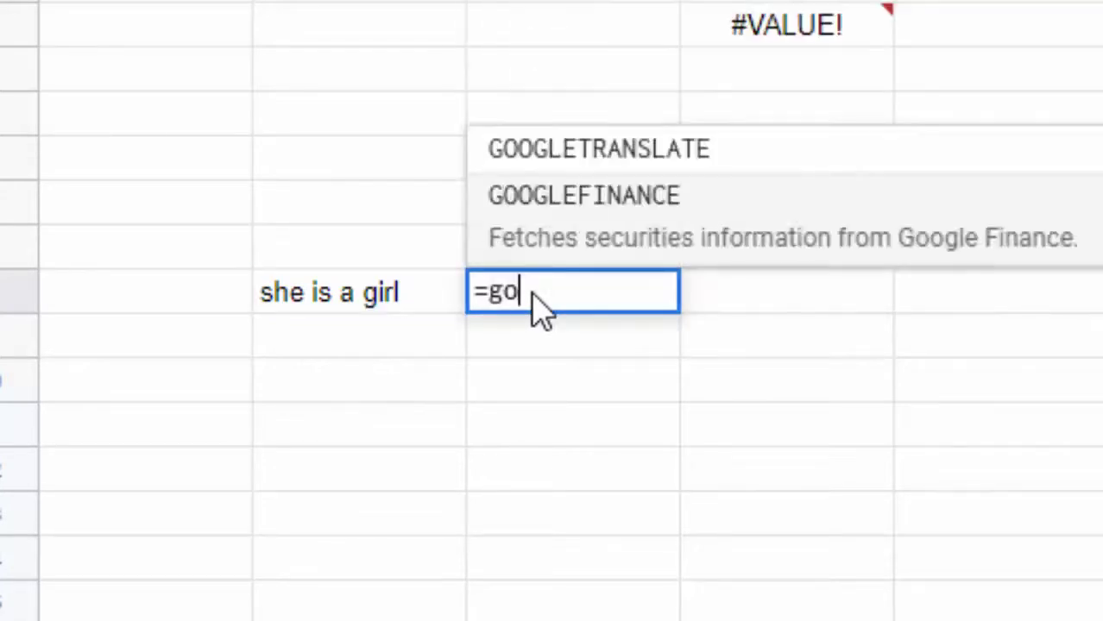
{"action": "type", "text": "io"}
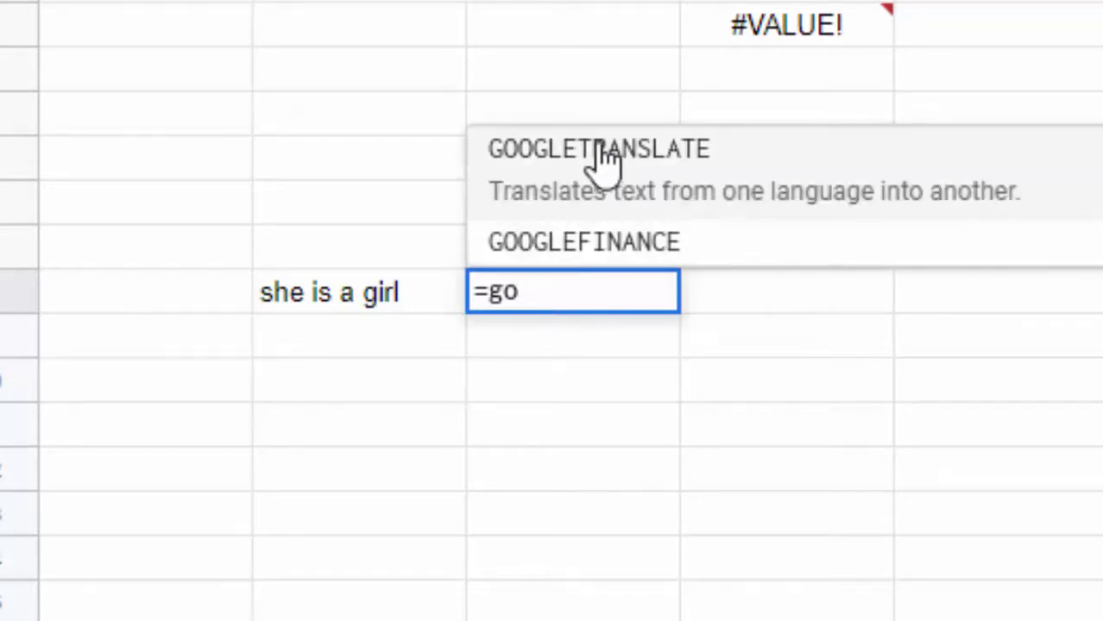
{"action": "left_click", "coordinate": [598, 151]}
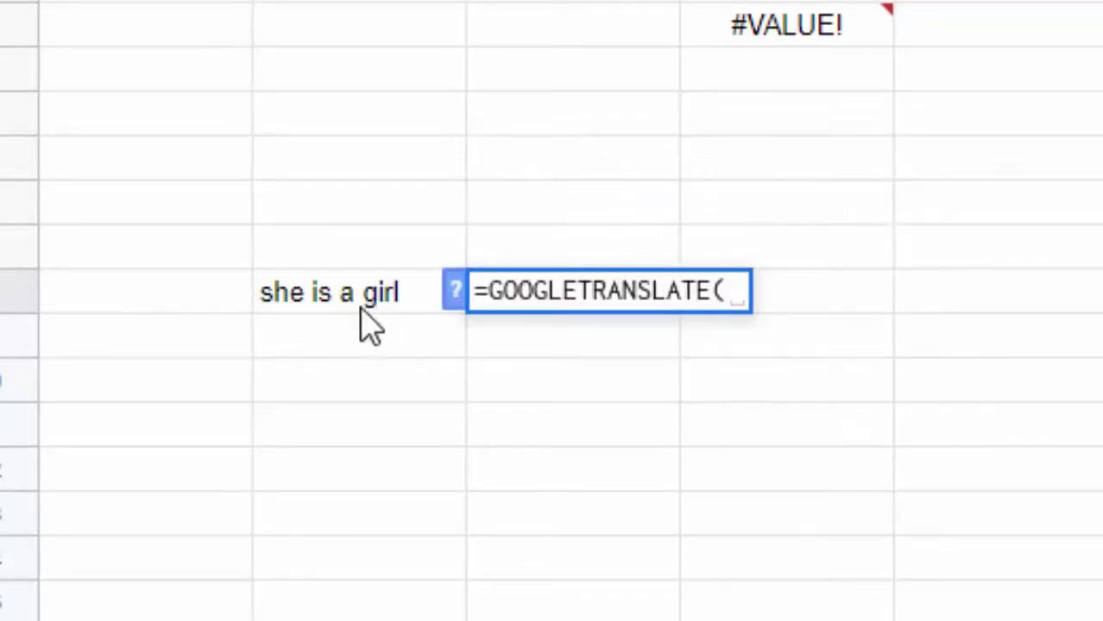
{"action": "left_click", "coordinate": [607, 505]}
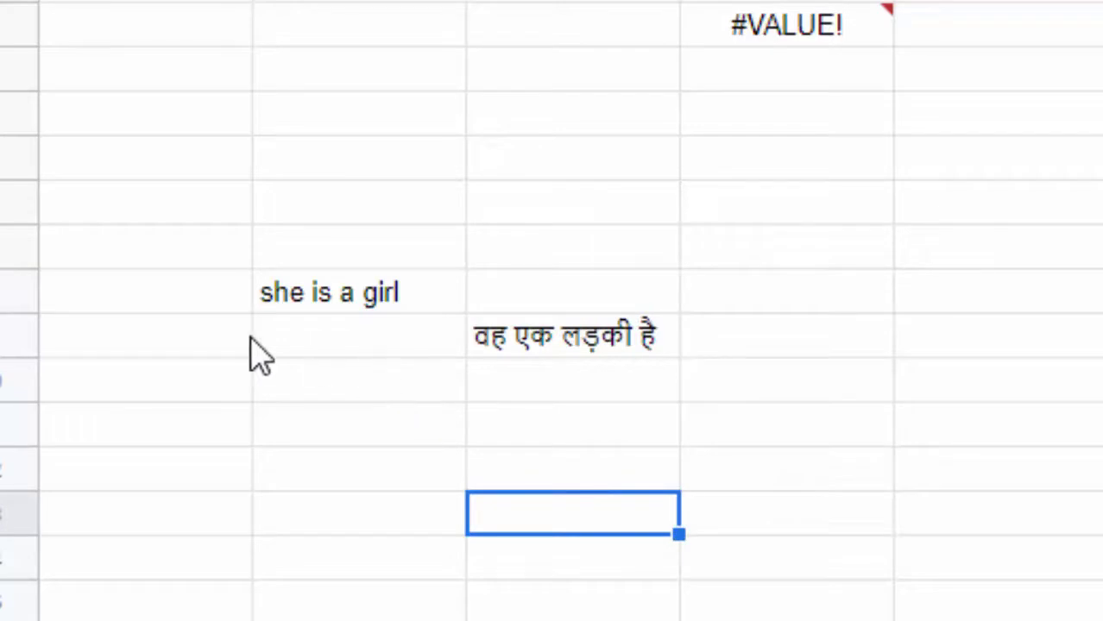
{"action": "left_click", "coordinate": [590, 347]}
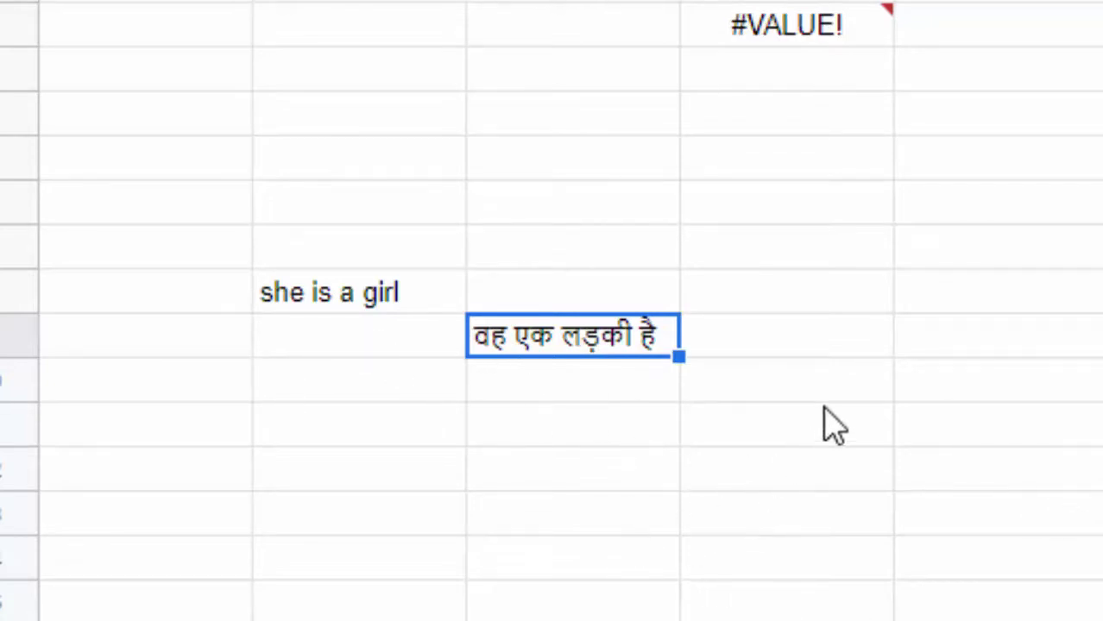
{"action": "left_click", "coordinate": [940, 423]}
Enter =GOOGLETRANSLATE(B8,"en","hi") in the column E cell to get वह एक लड़की है
{"action": "type", "text": "="}
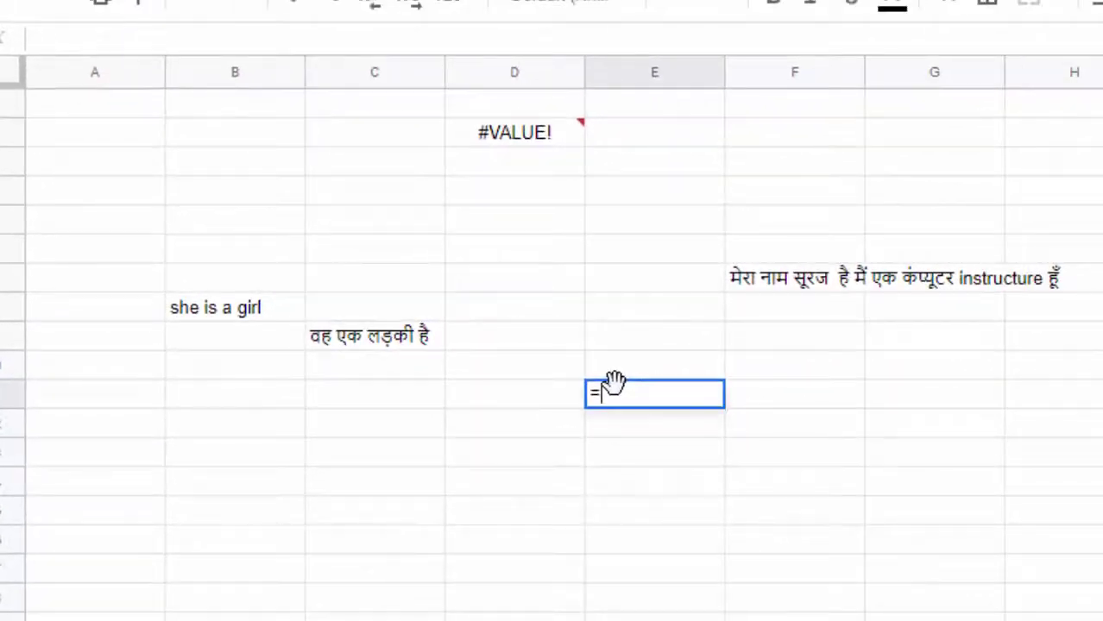
{"action": "type", "text": "google"}
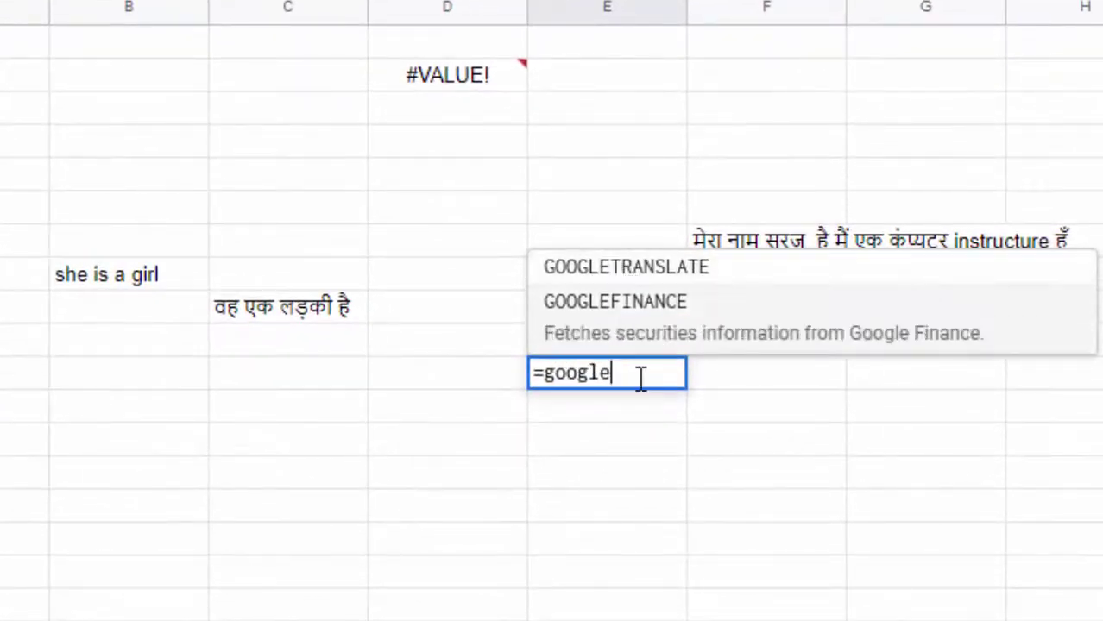
{"action": "left_click", "coordinate": [618, 270]}
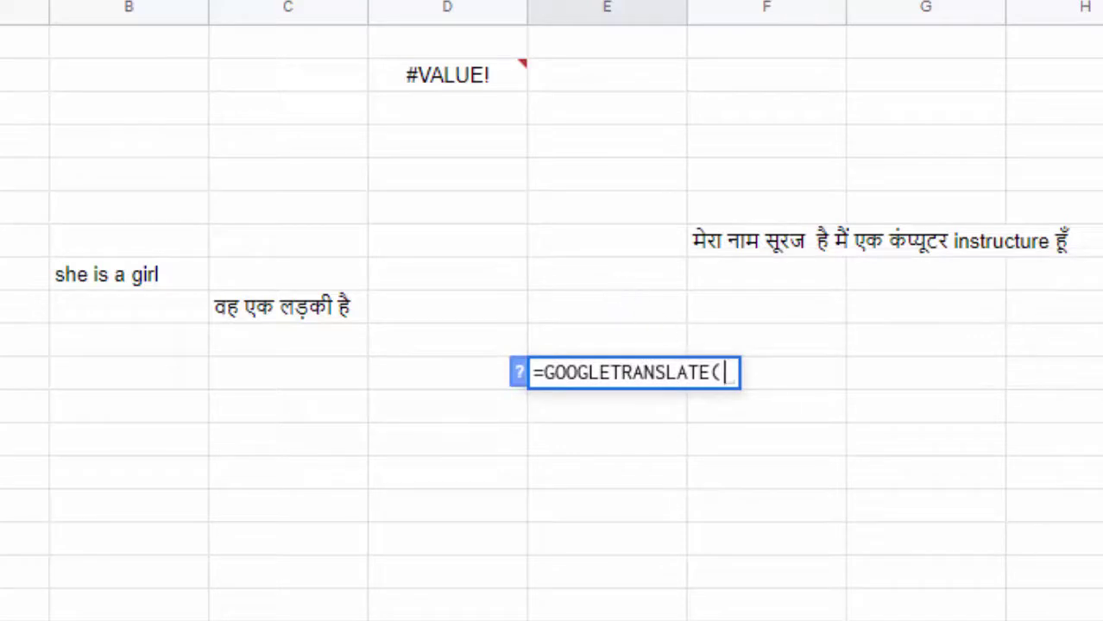
{"action": "left_click", "coordinate": [129, 272]}
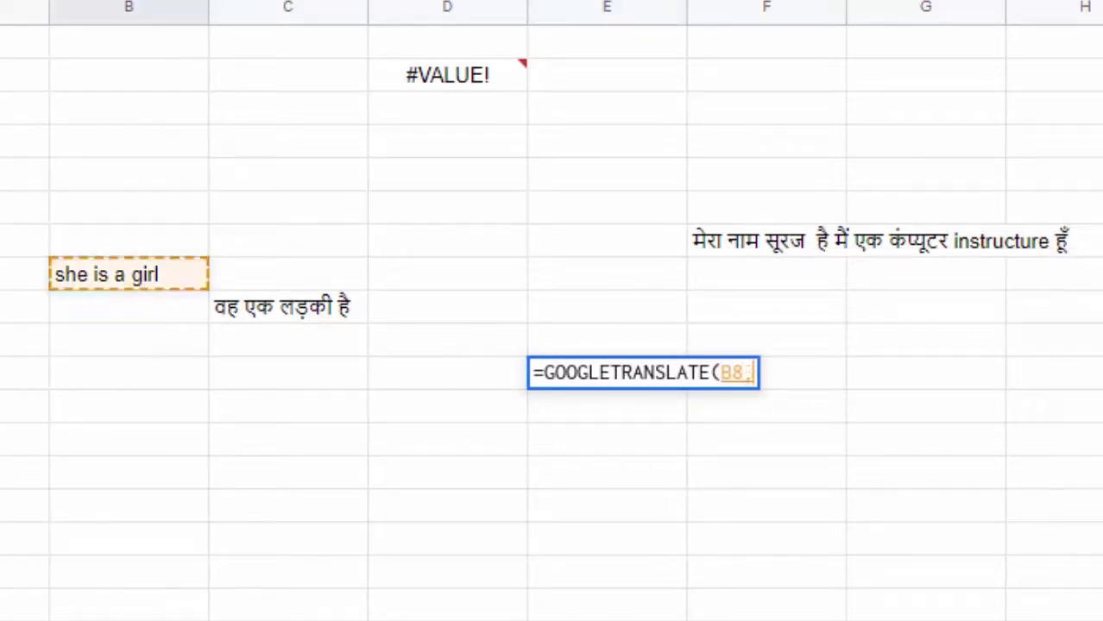
{"action": "type", "text": ",\"en"}
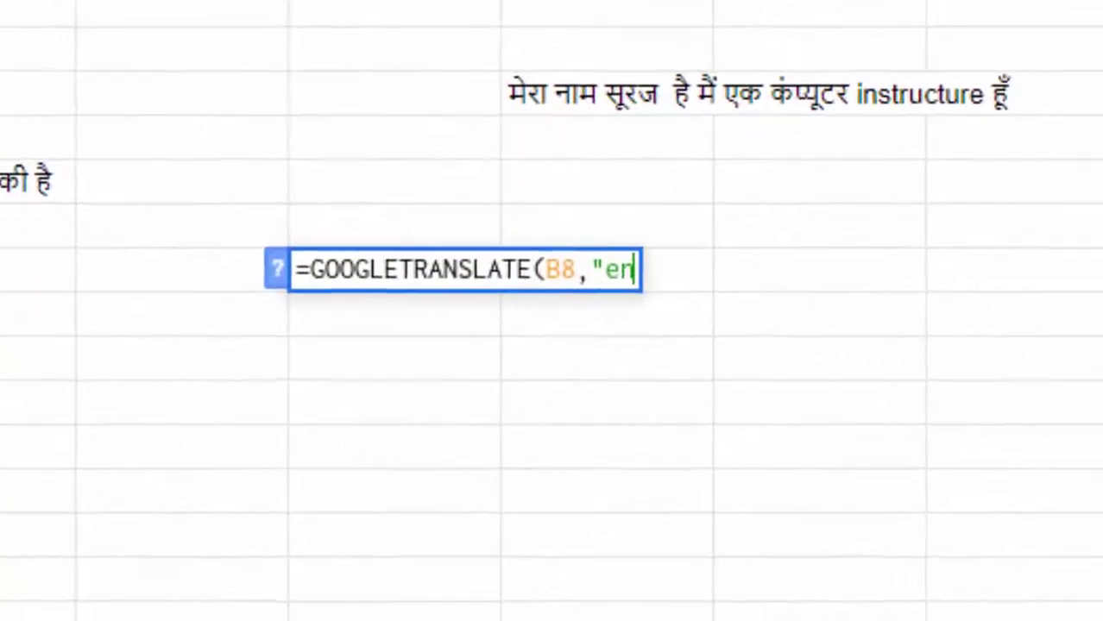
{"action": "type", "text": "\",\"h"}
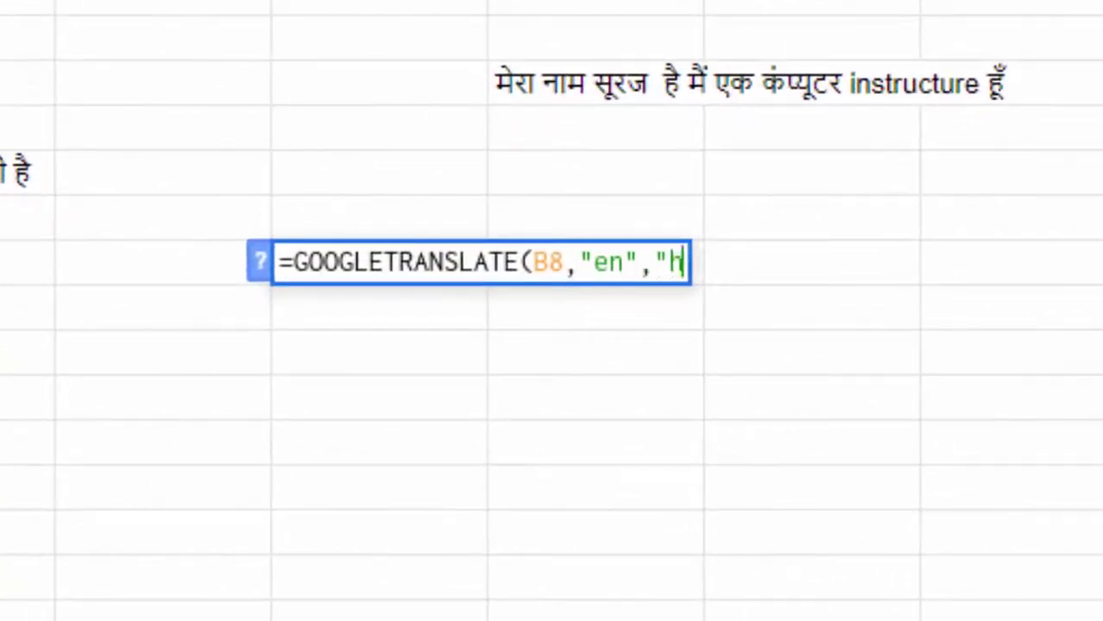
{"action": "type", "text": "i\")"}
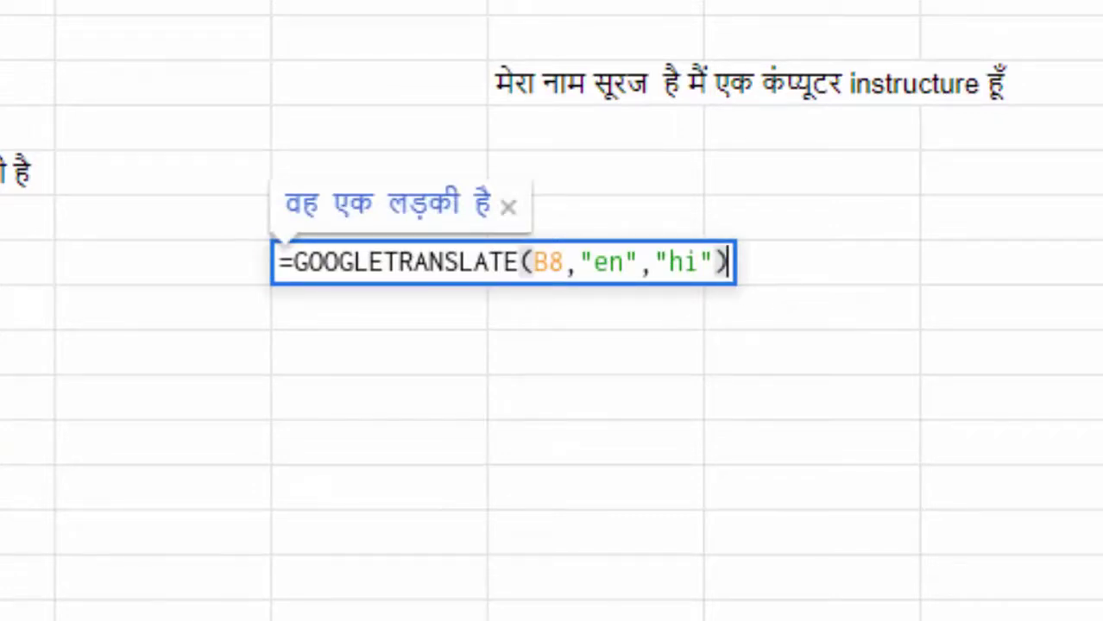
{"action": "key", "text": "Return"}
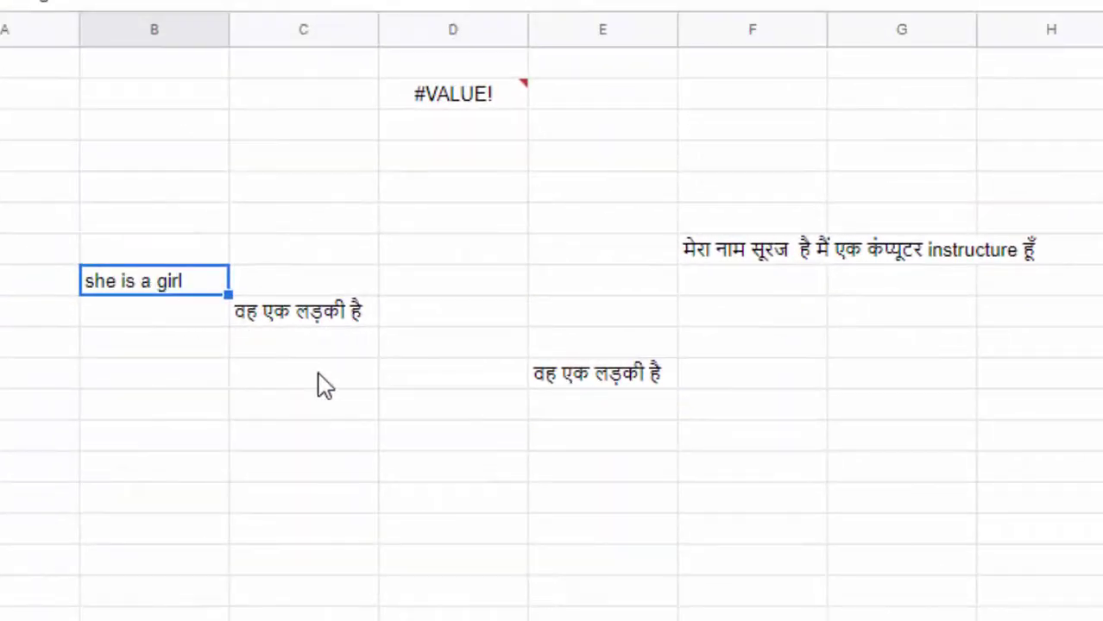
Replace B8's text with 'I am a computer instructor', fixing the typos along the way
{"action": "key", "text": "Delete"}
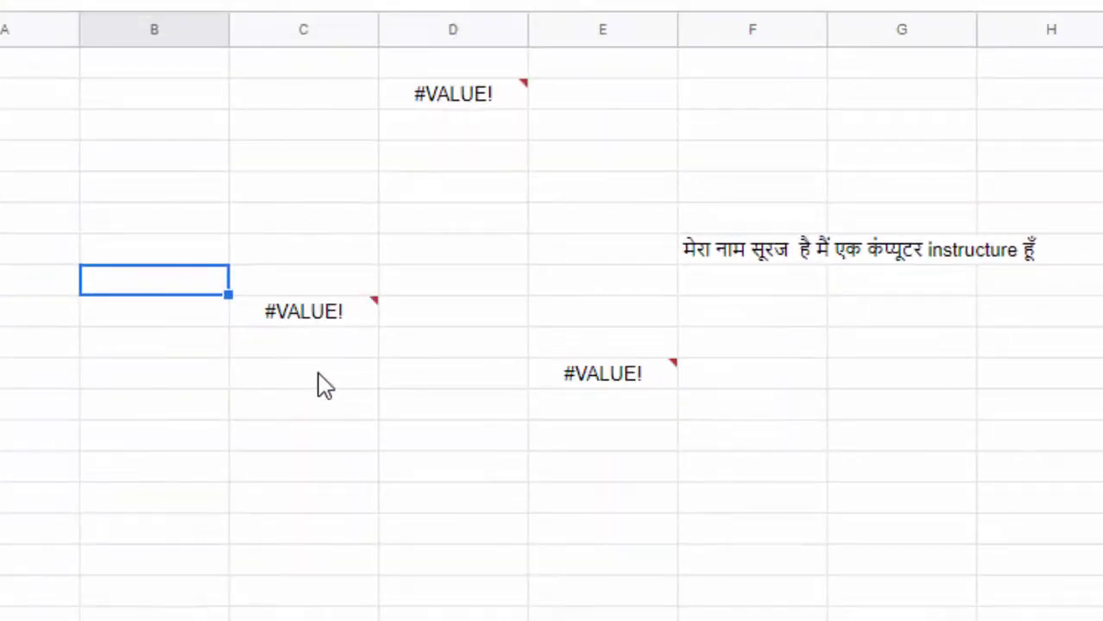
{"action": "type", "text": "I am a co"}
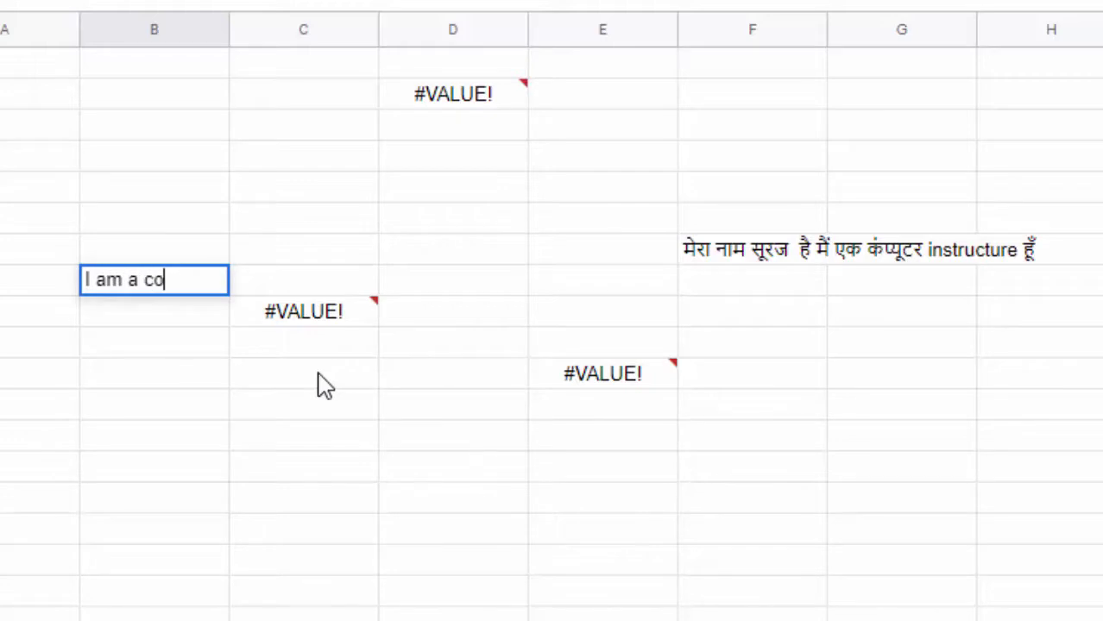
{"action": "type", "text": "im"}
{"action": "key", "text": "BackSpace"}
{"action": "type", "text": "te"}
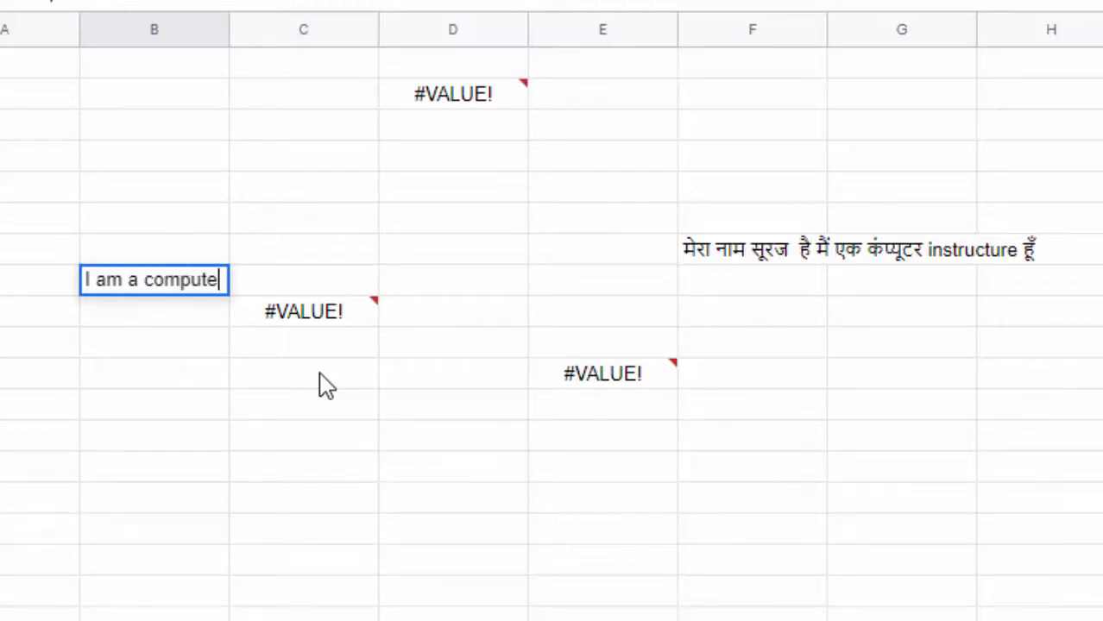
{"action": "type", "text": "r instr"}
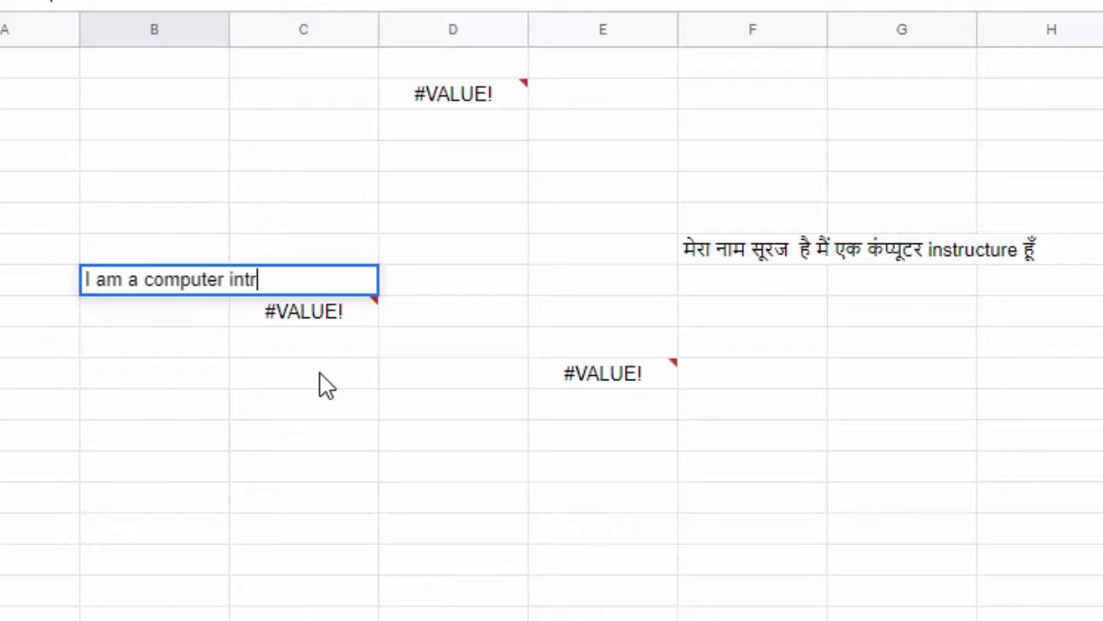
{"action": "type", "text": "uctor"}
{"action": "key", "text": "Left"}
{"action": "key", "text": "Left"}
{"action": "key", "text": "Left"}
{"action": "type", "text": "s"}
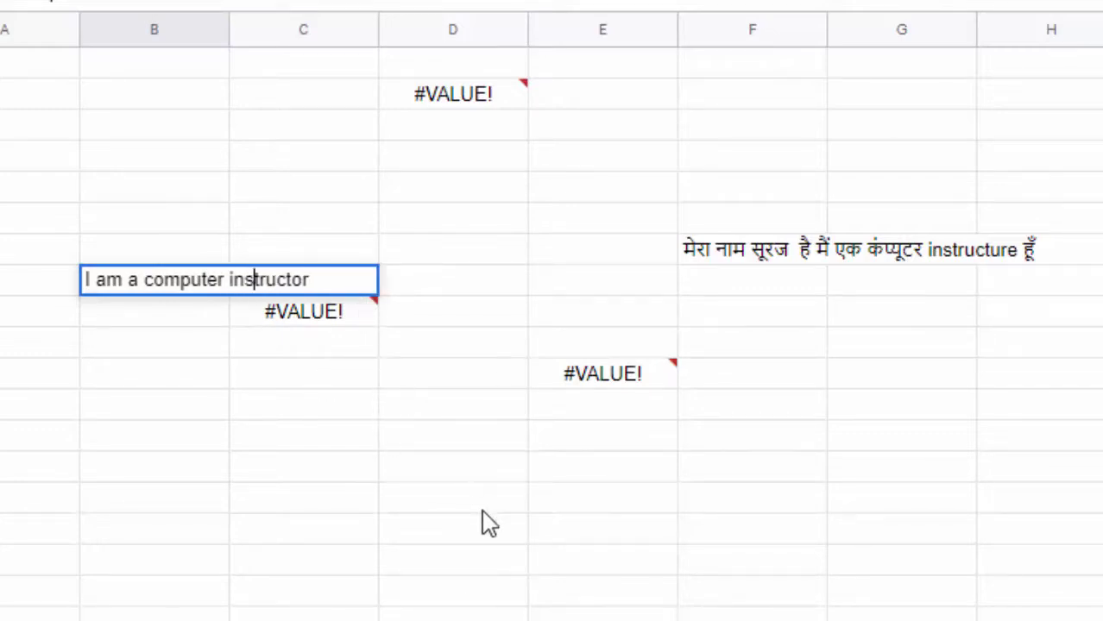
{"action": "key", "text": "Return"}
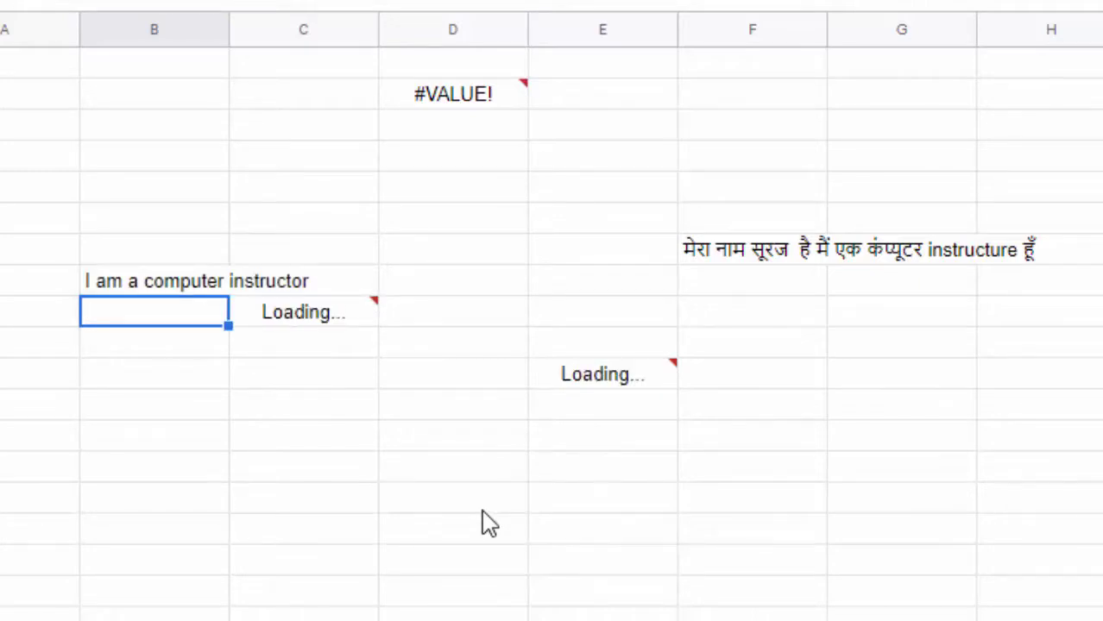